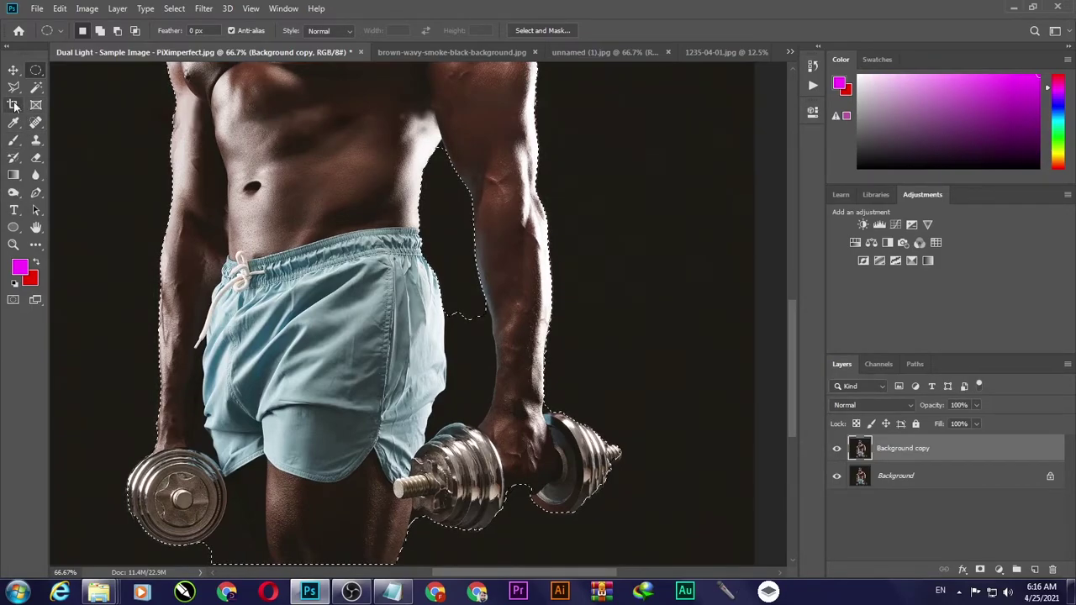
Subtract the dark background gap between the torso and the arm from the selection with the Quick Selection tool
click(36, 87)
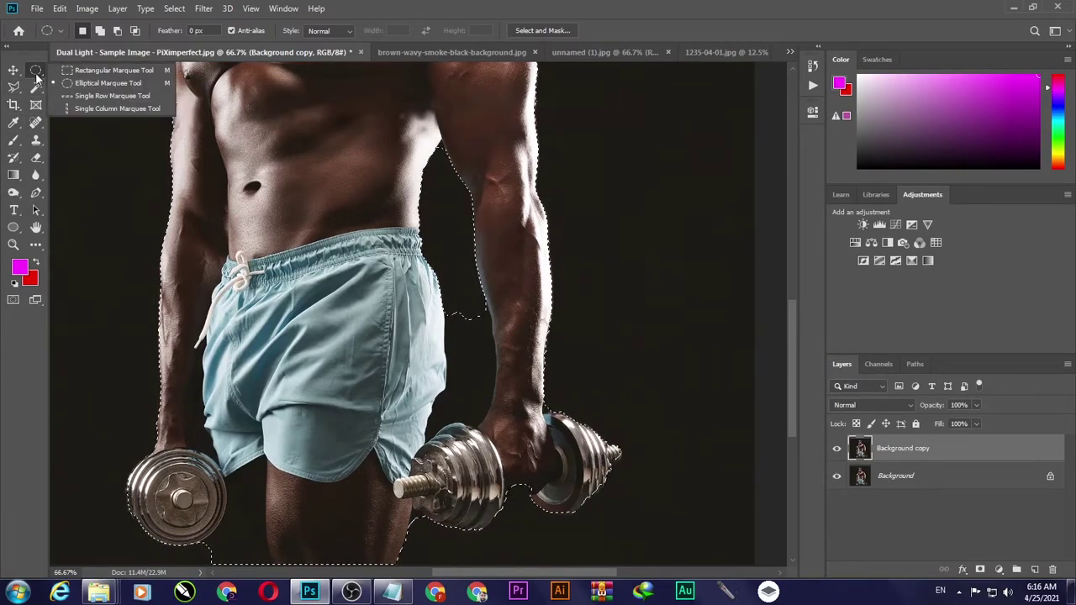
click(72, 86)
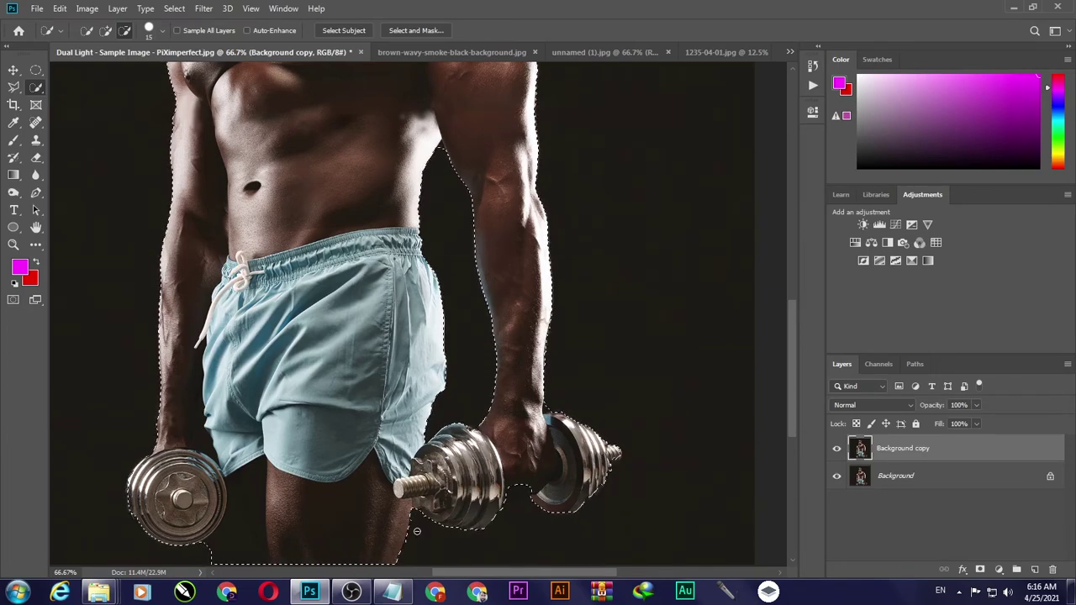
drag(451, 156, 478, 432)
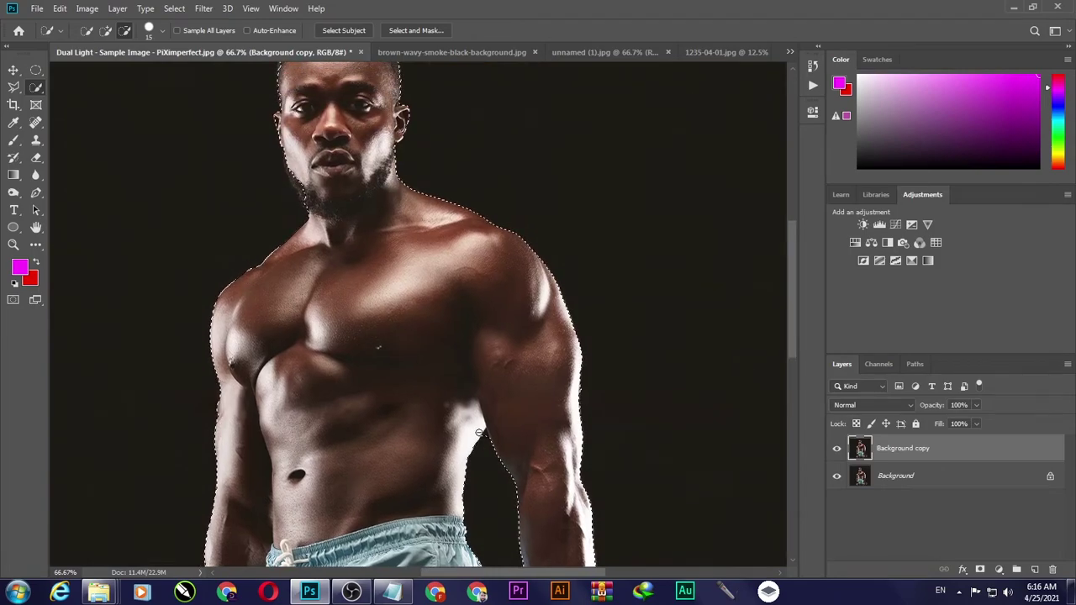
key(ctrl+0)
key(ctrl+1)
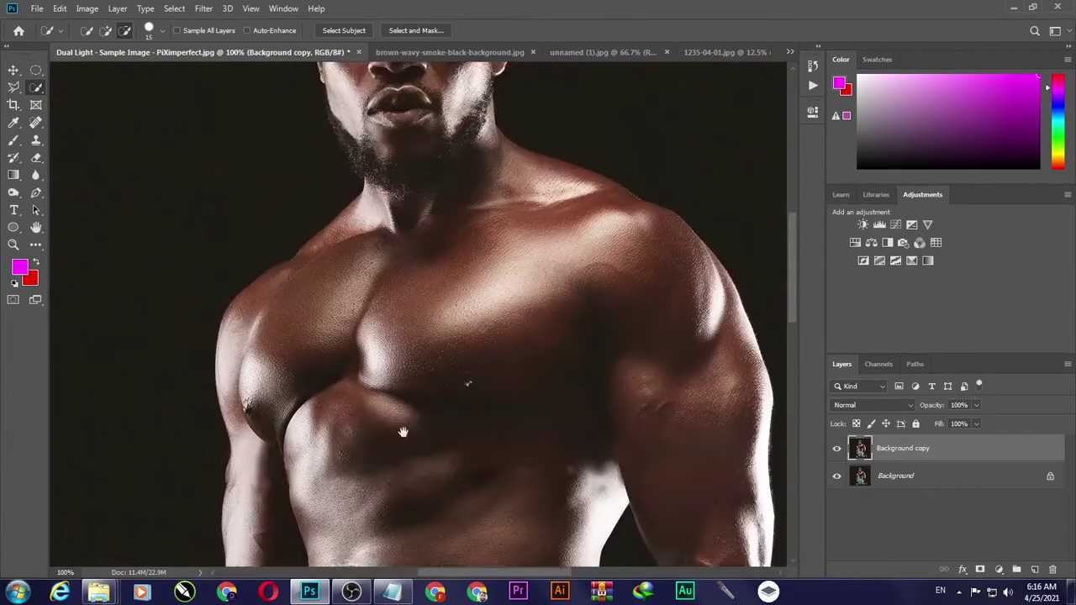
drag(402, 432, 407, 542)
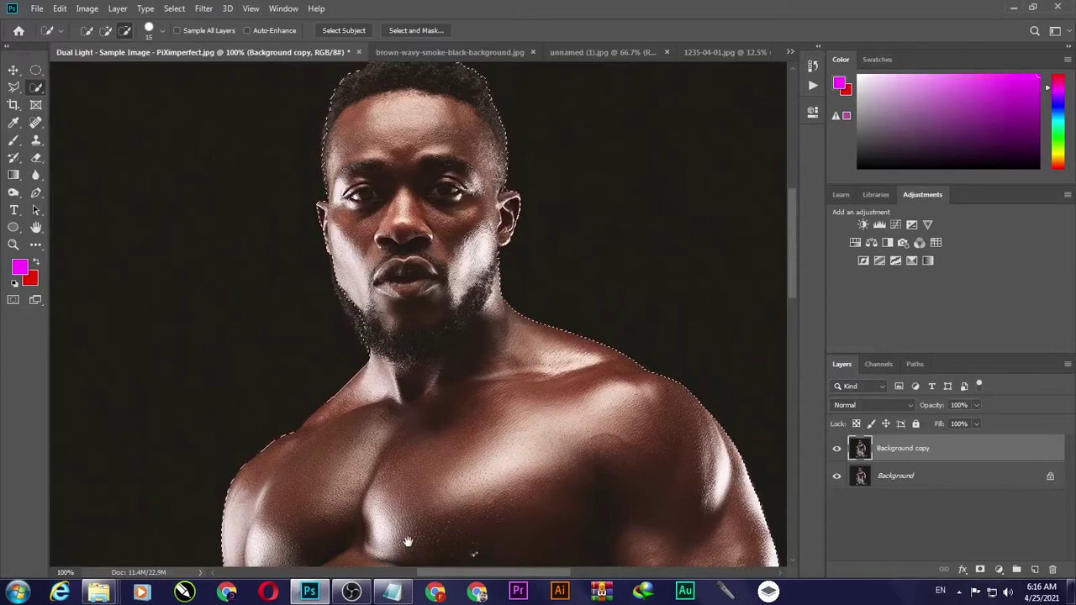
Copy the selected man onto a new layer of his own
click(106, 30)
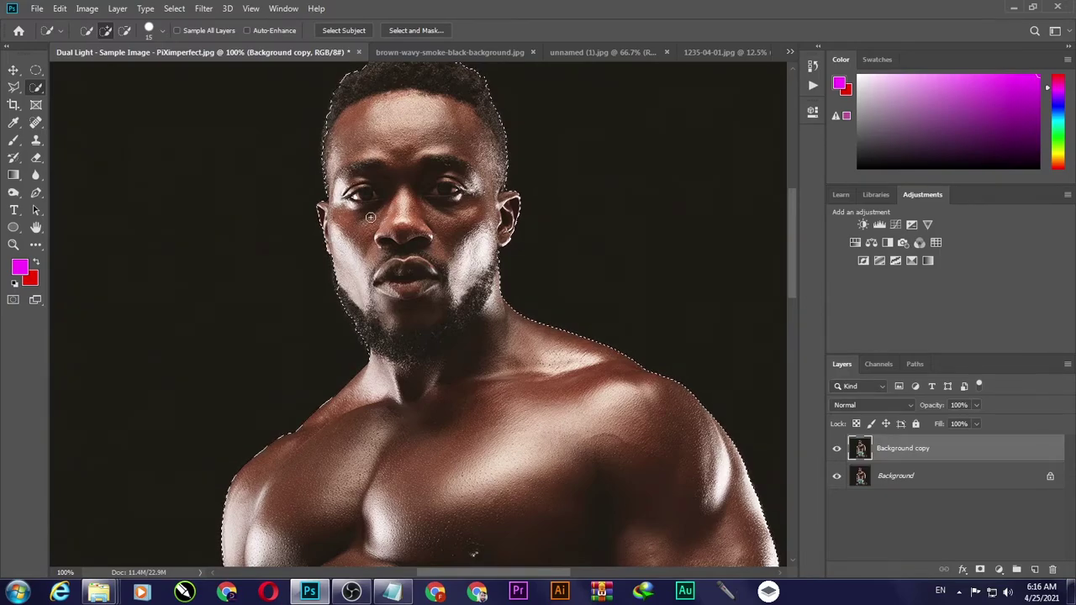
key(ctrl+0)
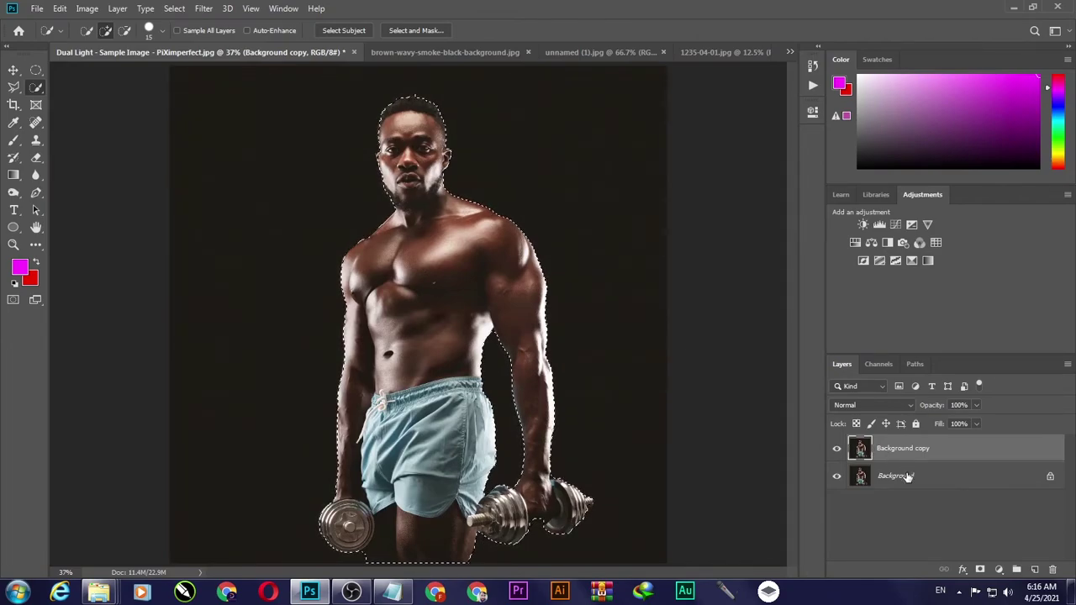
key(ctrl+j)
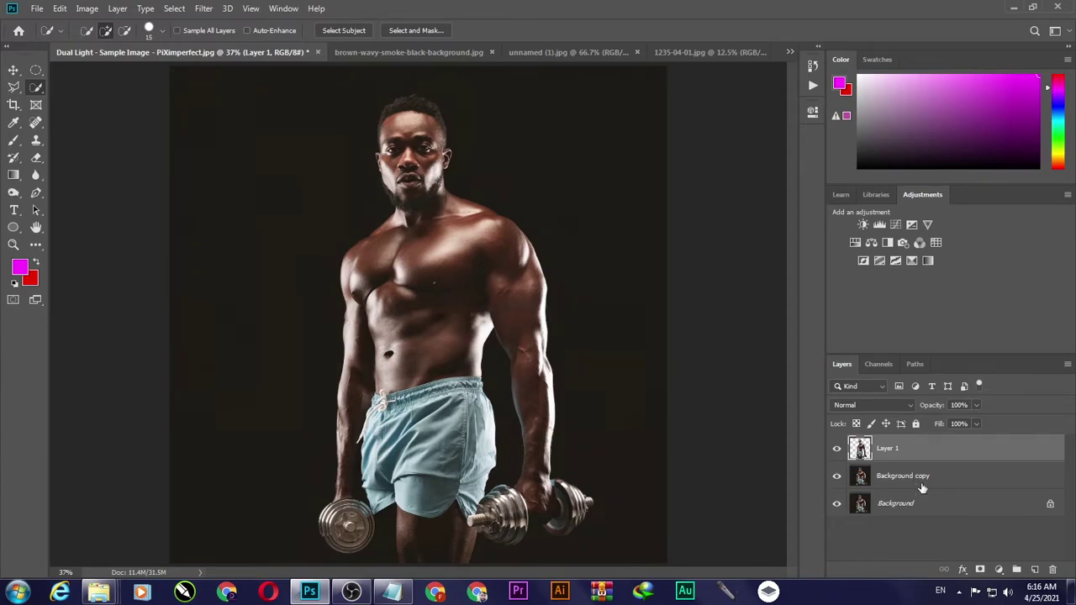
Apply an automatic image correction to the Background copy layer to neutralise its backdrop to black
click(925, 478)
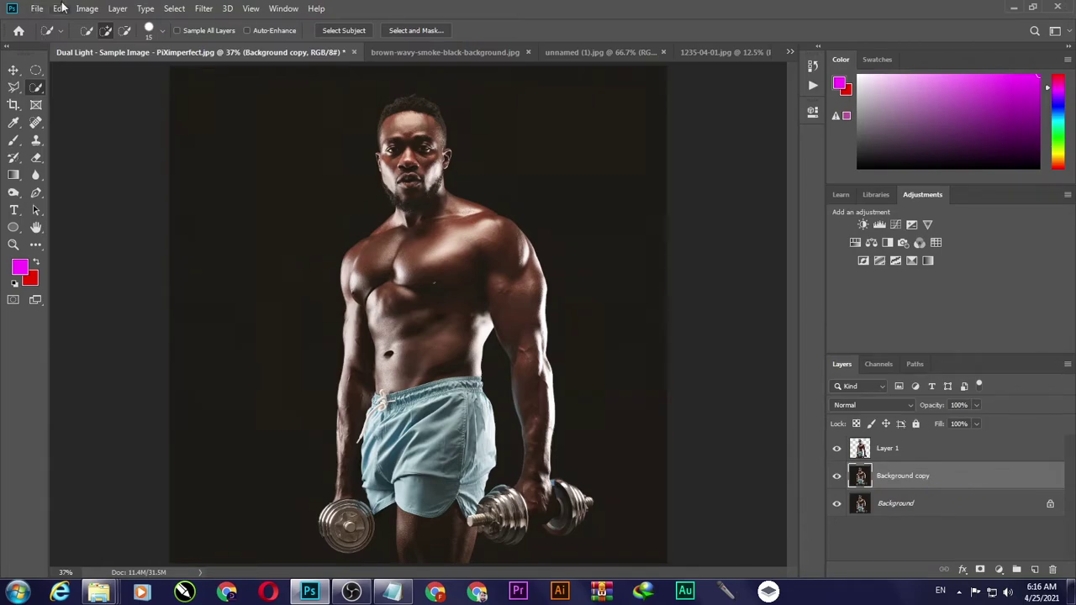
click(101, 10)
click(101, 64)
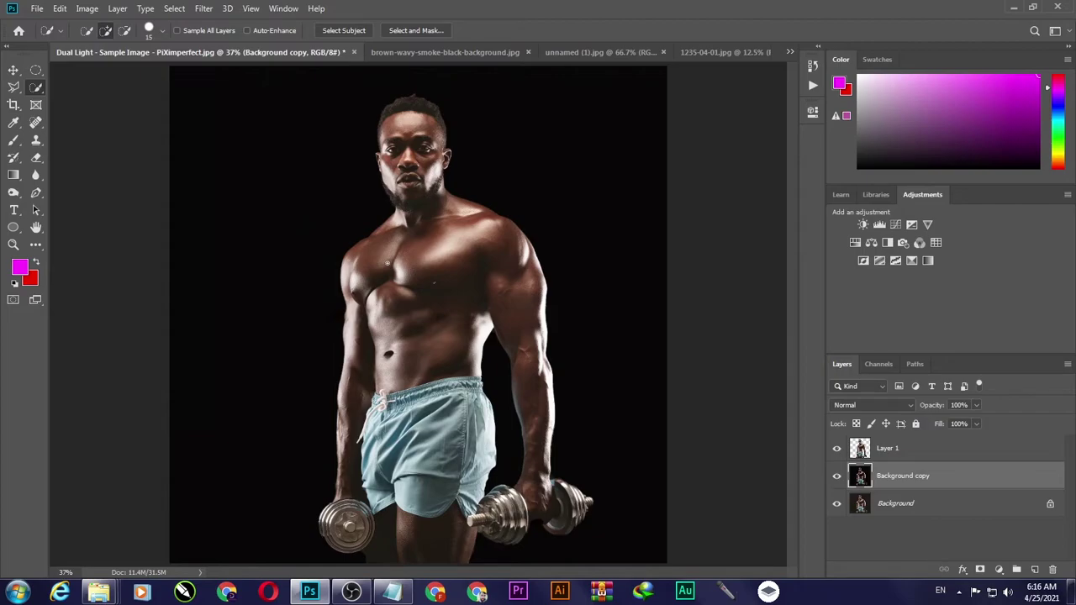
Add an empty layer directly above Background copy, beneath the cut-out man
click(458, 51)
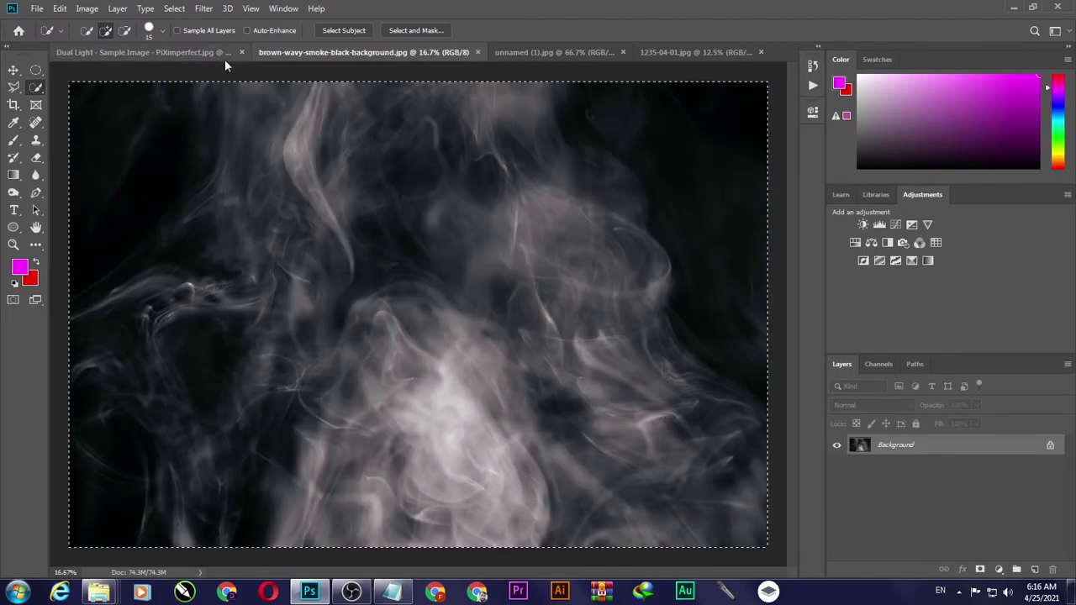
click(138, 52)
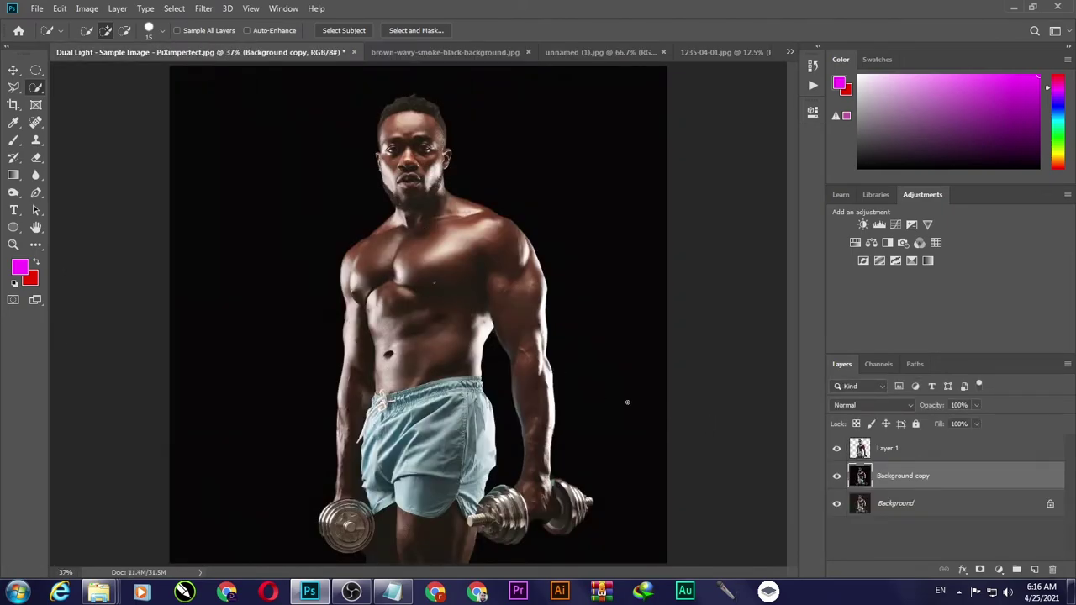
click(7, 67)
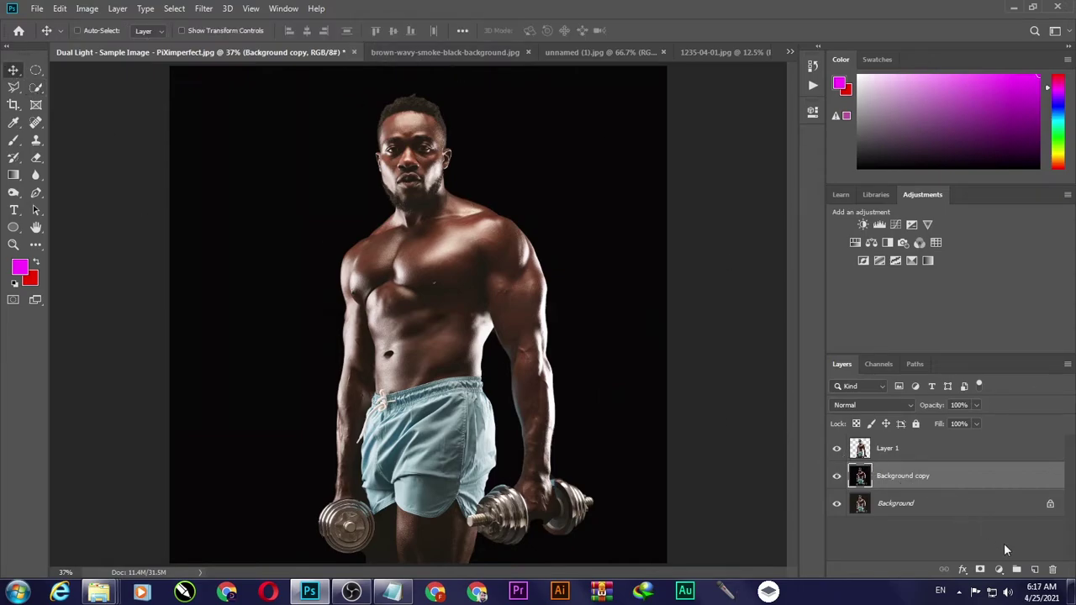
click(1036, 569)
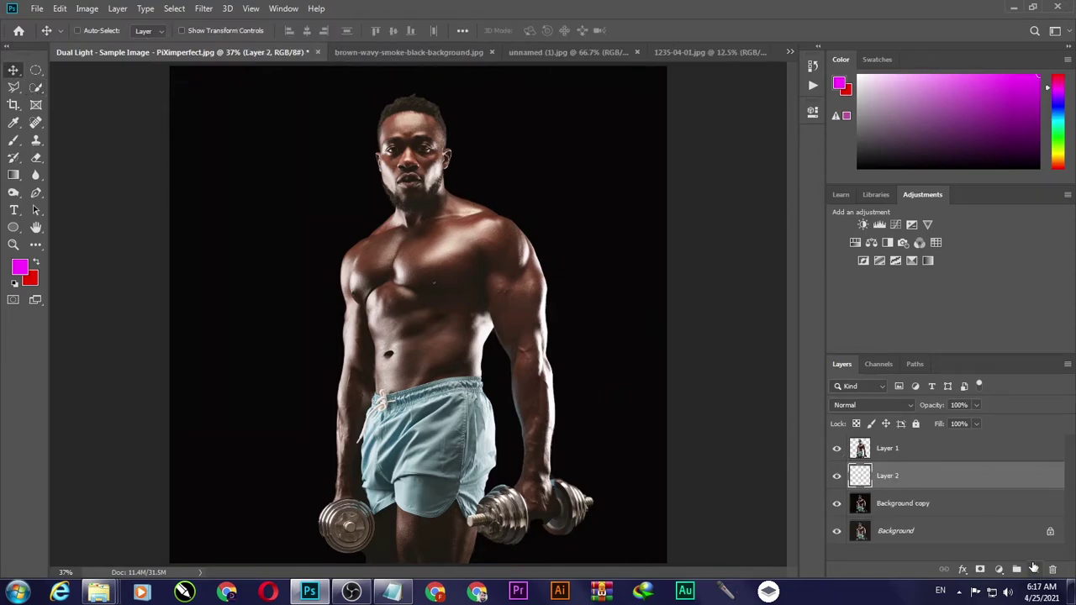
Paste the brown-wavy-smoke-black-background.jpg image into the empty layer and shift it until the bright smoke curl sits beside the man
click(395, 50)
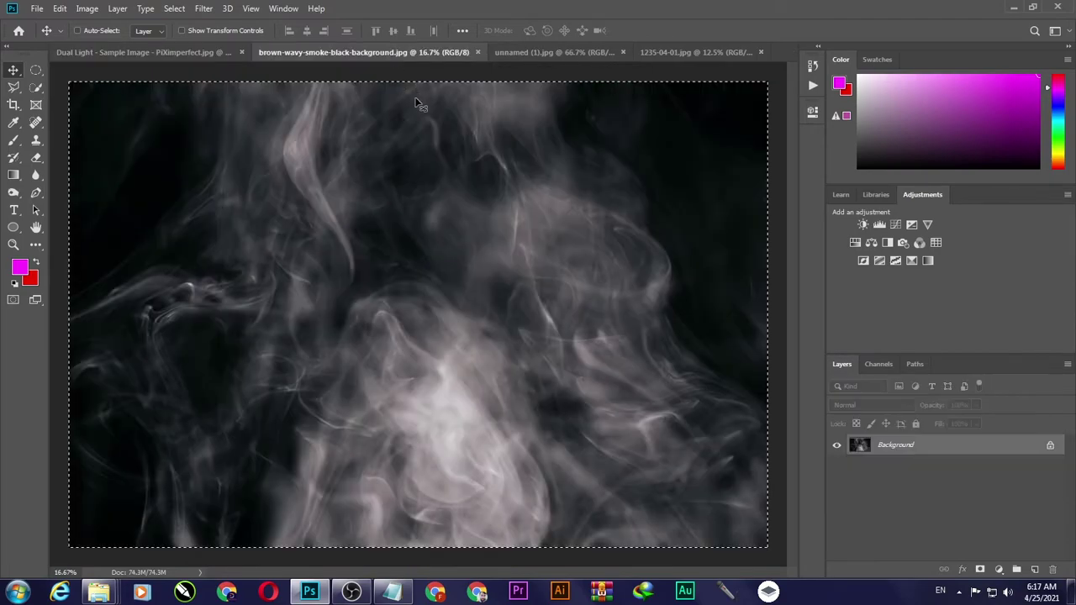
click(165, 53)
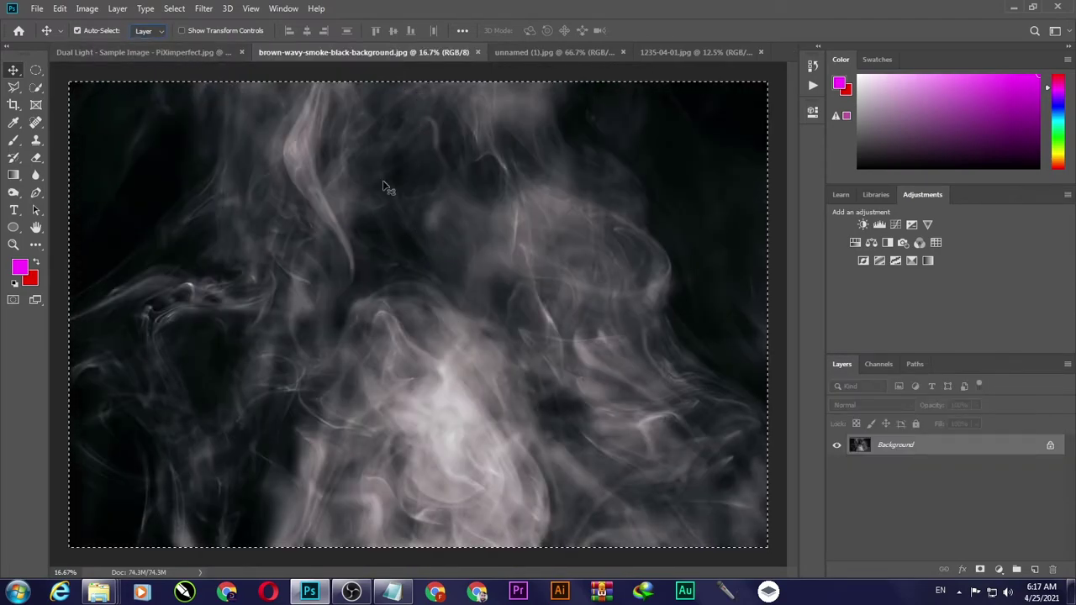
click(186, 48)
key(ctrl+v)
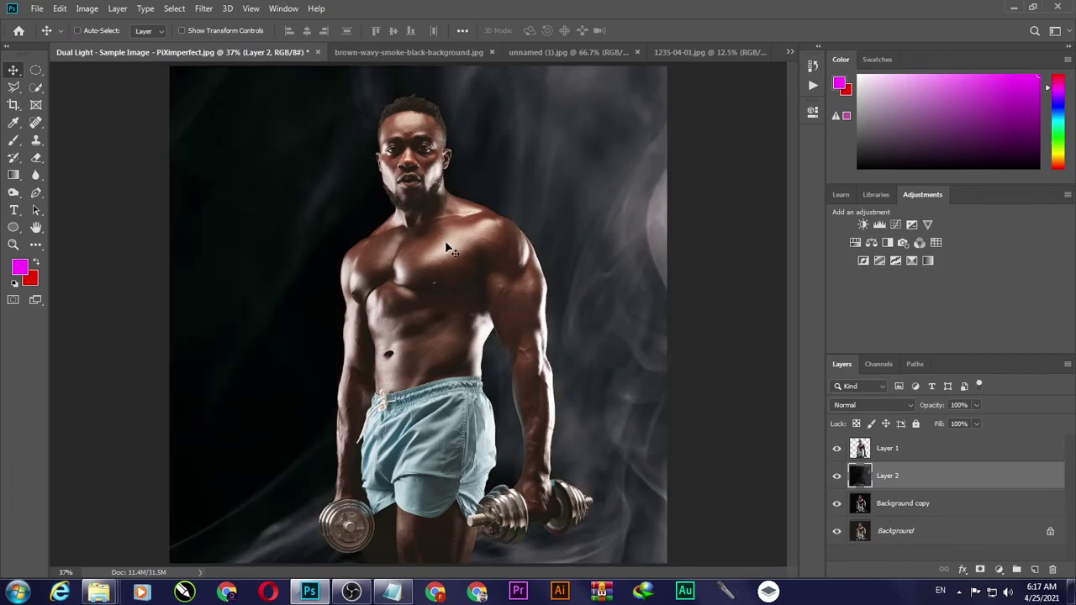
drag(562, 188, 498, 157)
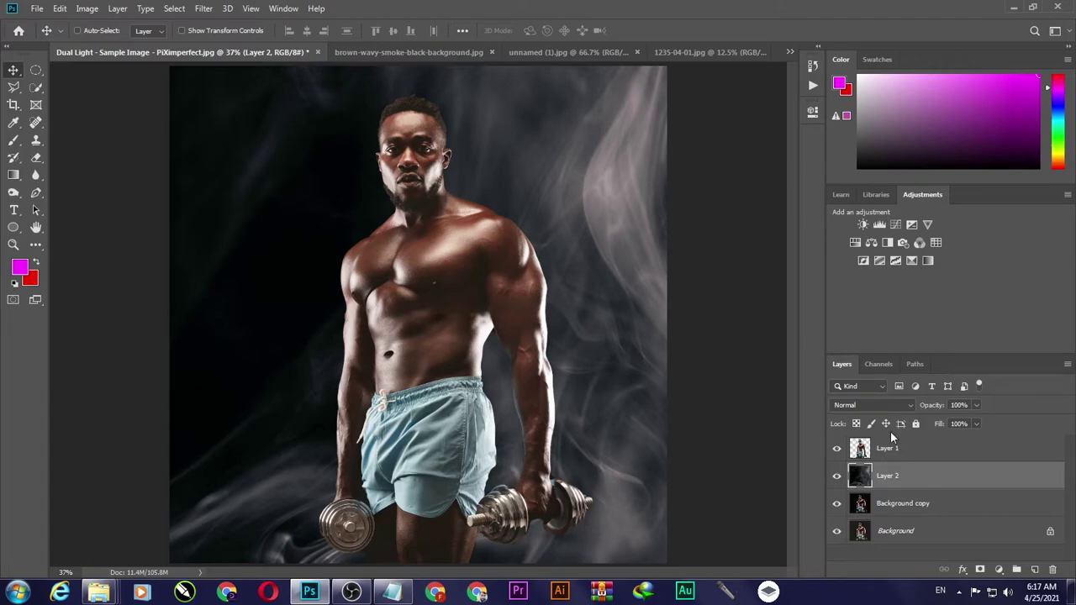
Add a Hue/Saturation adjustment above the smoke with hue +36 and saturation +22, and set its blend mode to Soft Light
click(855, 243)
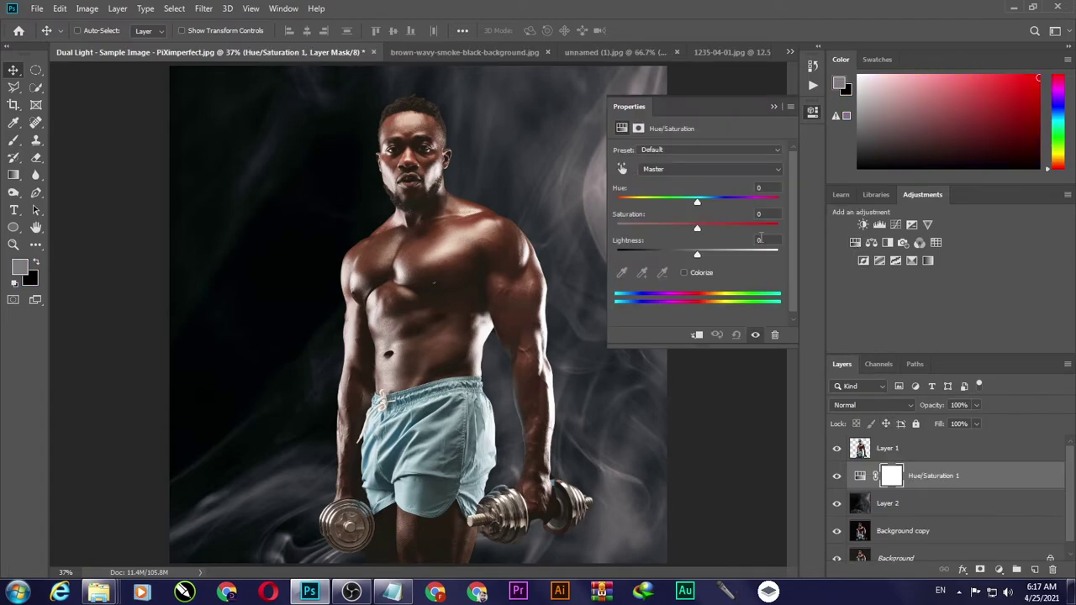
drag(699, 201, 739, 202)
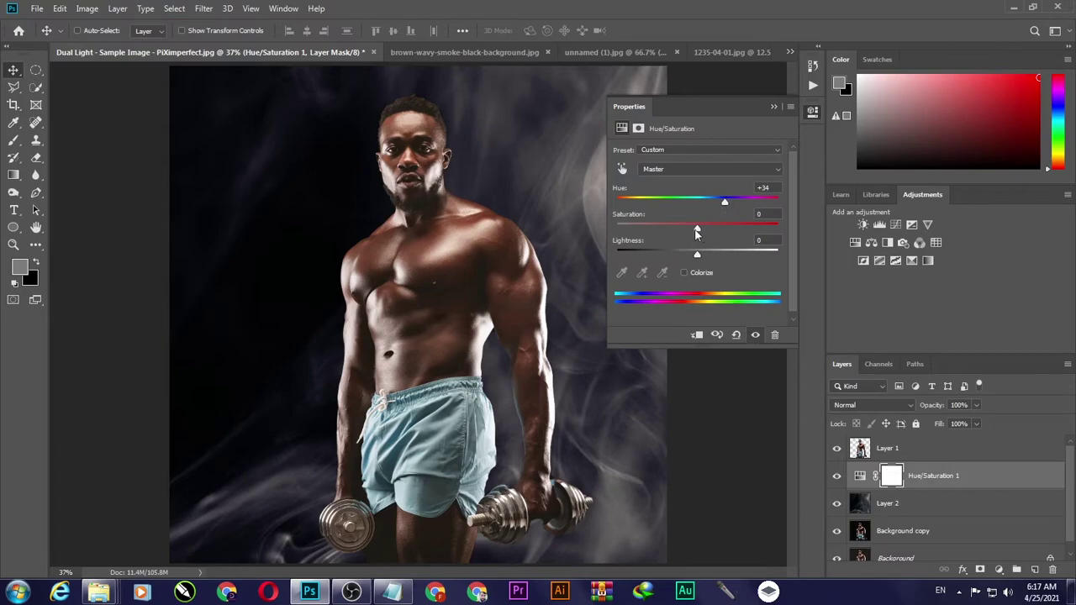
drag(672, 232, 713, 234)
mouse_move(728, 204)
mouse_down()
mouse_move(701, 205)
mouse_move(726, 204)
mouse_up()
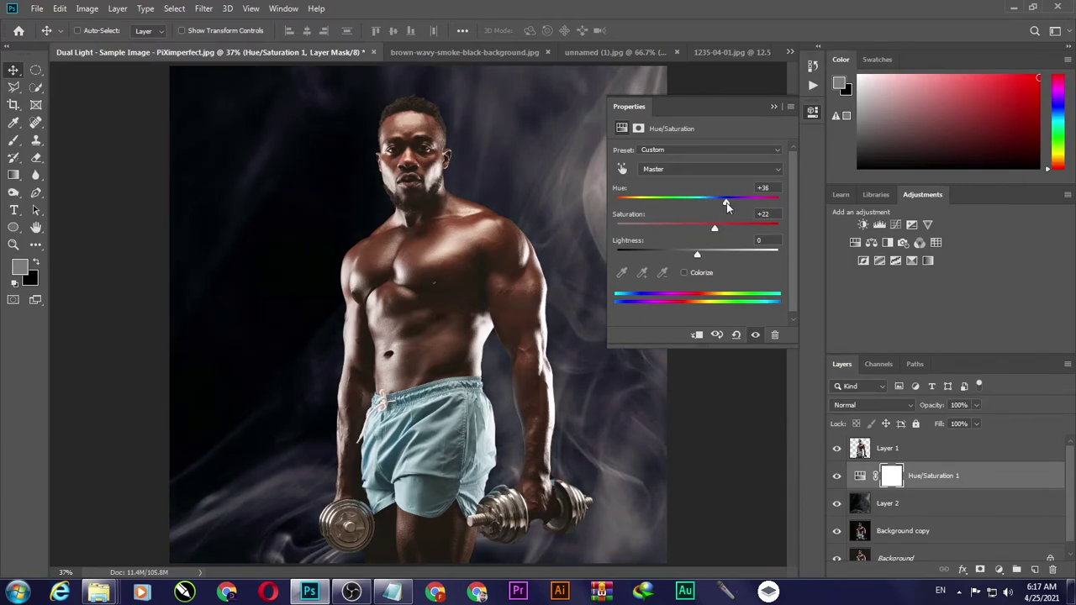
click(773, 109)
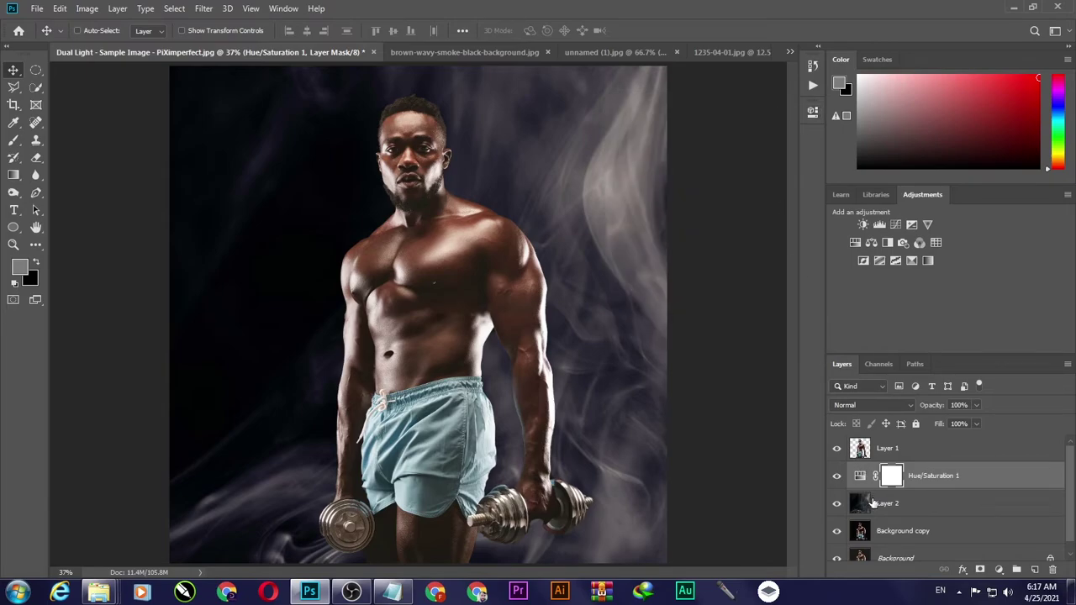
click(870, 405)
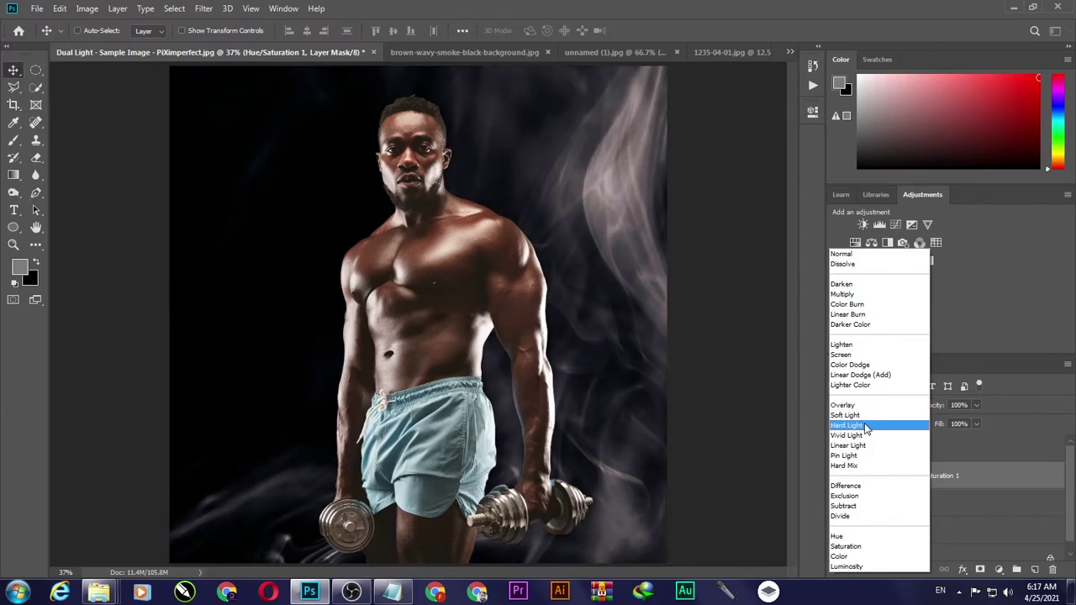
click(865, 415)
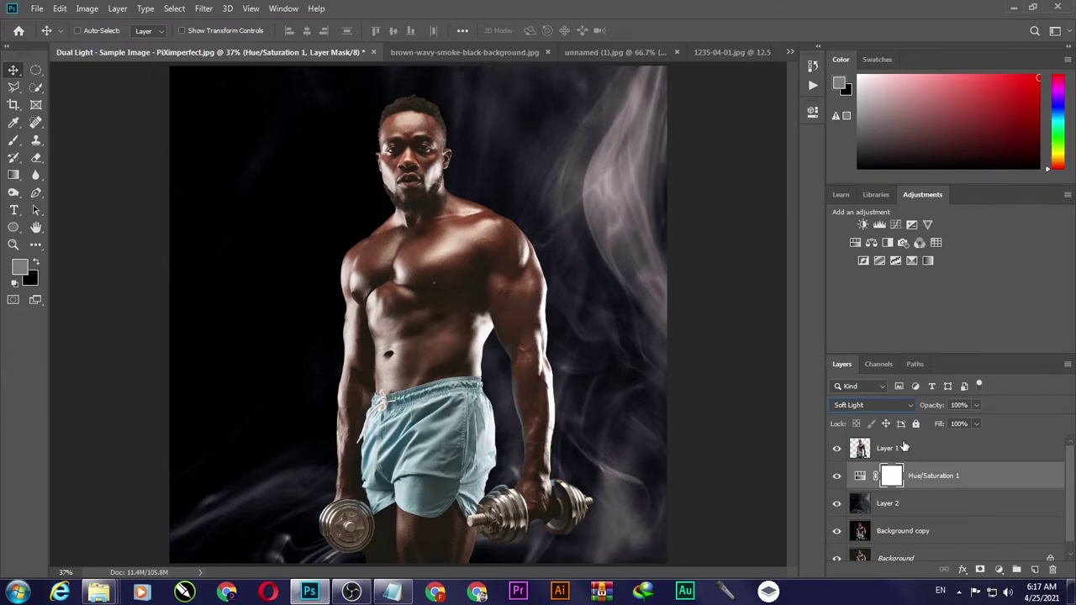
Add an empty layer above the cut-out man and set the background colour to magenta, the same as the foreground colour
click(903, 445)
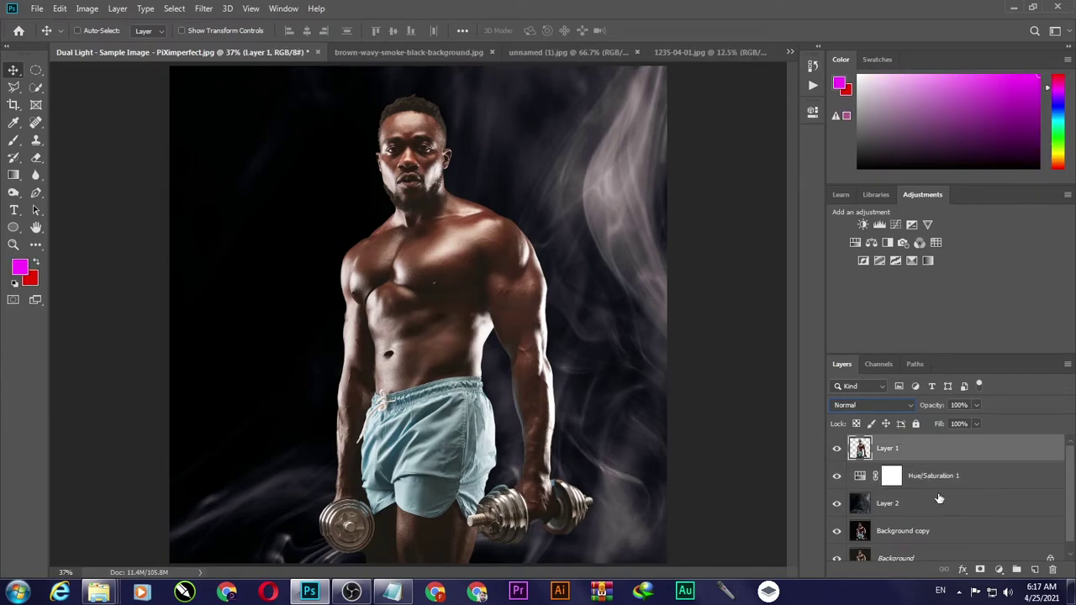
click(1035, 570)
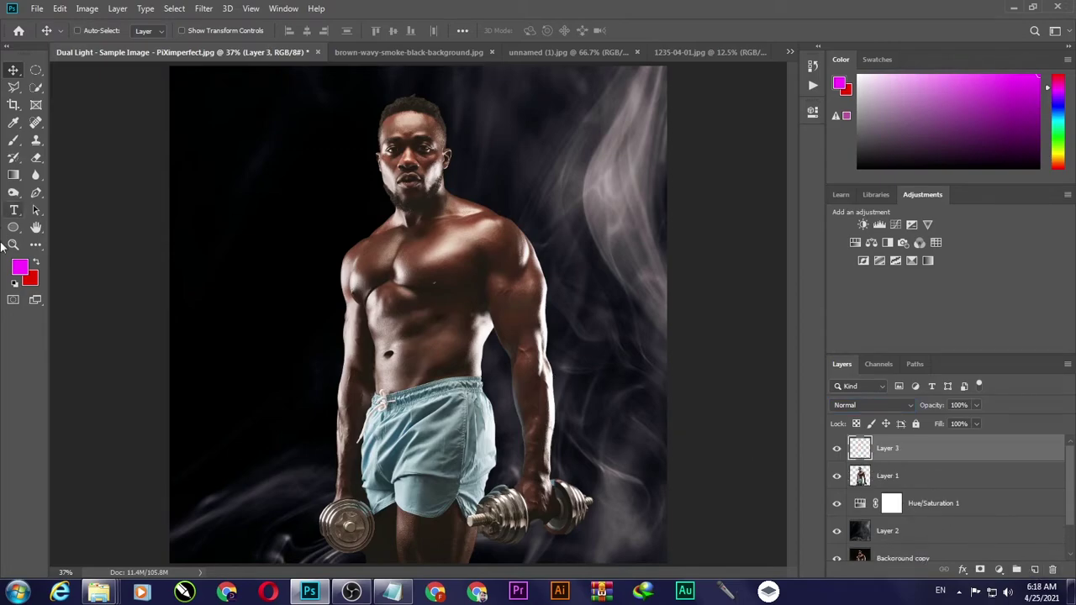
click(30, 278)
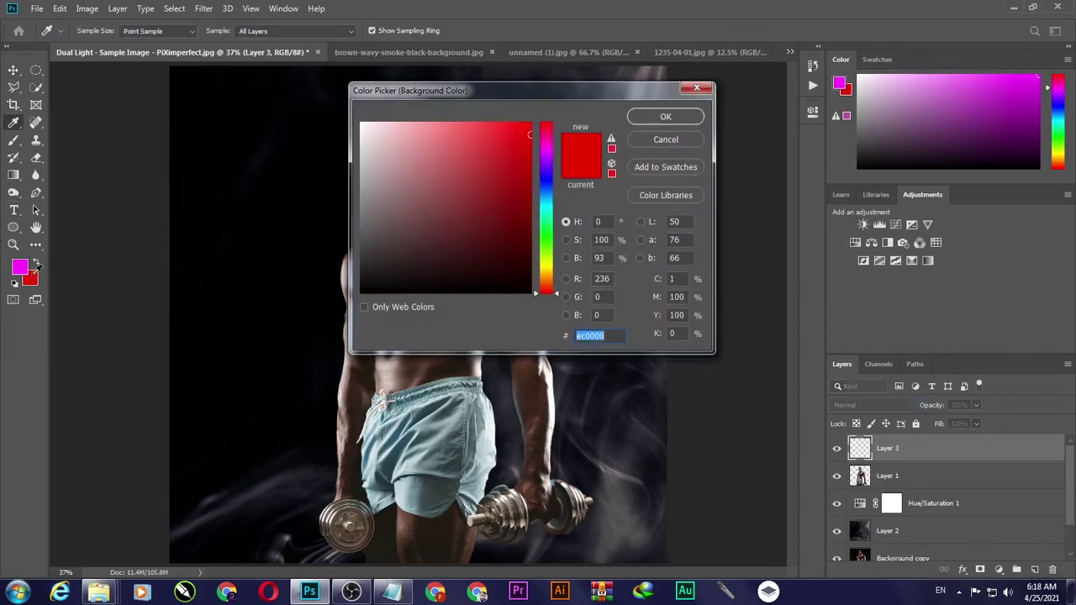
click(544, 179)
click(665, 116)
key(v)
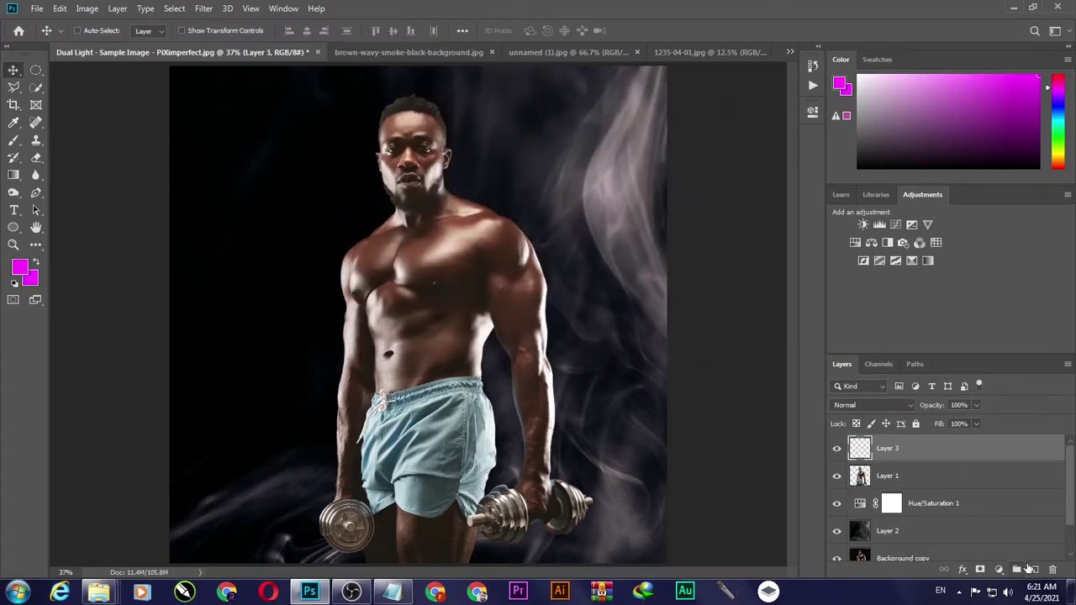
click(32, 277)
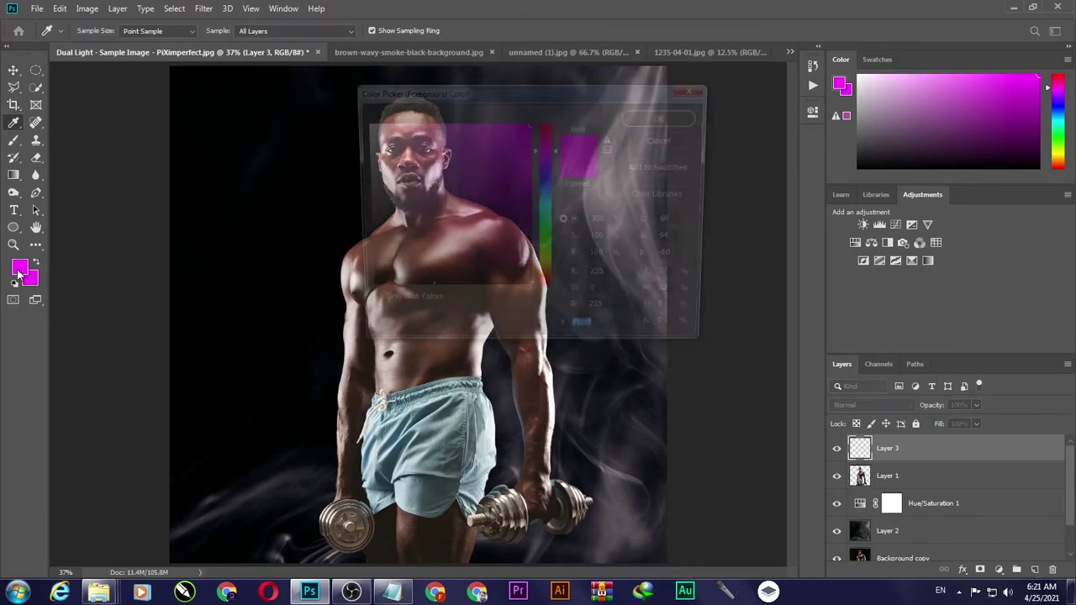
key(Return)
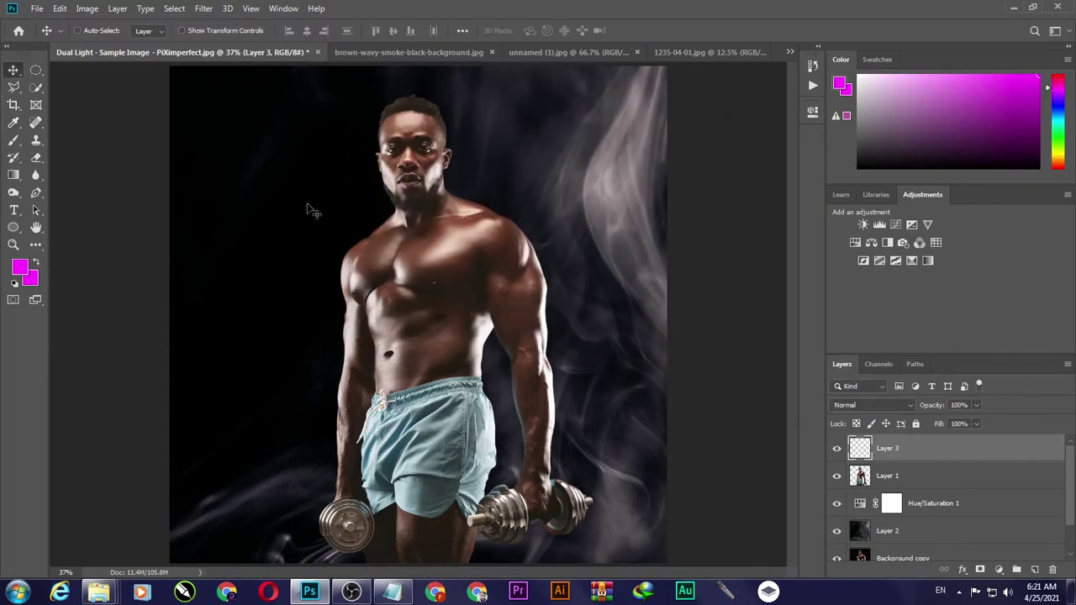
Paint the left half of the image magenta with a size 400 brush and add another empty layer above the paint
click(14, 140)
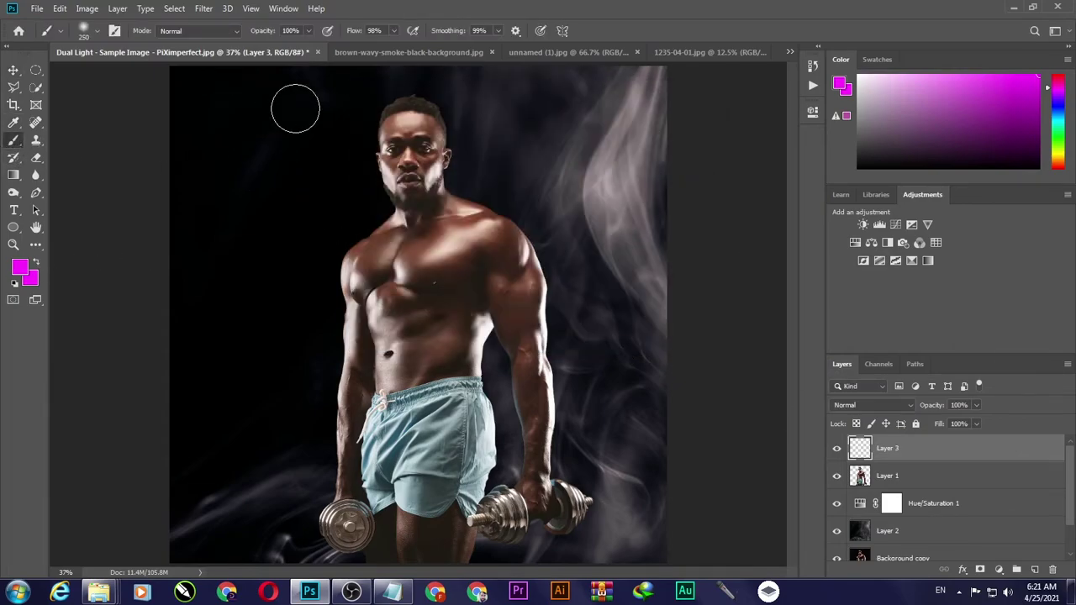
key(bracketleft)
key(bracketleft)
click(369, 86)
mouse_move(367, 122)
mouse_down()
mouse_move(369, 526)
mouse_move(357, 579)
mouse_move(336, 501)
mouse_move(359, 163)
mouse_move(353, 59)
mouse_move(307, 528)
mouse_move(290, 603)
mouse_move(282, 64)
mouse_move(206, 160)
mouse_move(117, 210)
mouse_move(197, 88)
mouse_move(311, 84)
mouse_move(142, 84)
mouse_move(263, 88)
mouse_move(265, 221)
mouse_move(300, 143)
mouse_move(270, 473)
mouse_move(236, 555)
mouse_move(307, 529)
mouse_move(215, 550)
mouse_move(190, 521)
mouse_move(192, 221)
mouse_up()
mouse_move(220, 283)
mouse_down()
mouse_move(190, 211)
mouse_move(197, 565)
mouse_move(189, 532)
mouse_move(329, 544)
mouse_move(282, 512)
mouse_move(173, 531)
mouse_move(343, 543)
mouse_move(189, 541)
mouse_move(282, 482)
mouse_move(293, 523)
mouse_up()
mouse_move(249, 332)
mouse_down()
mouse_move(277, 101)
mouse_move(314, 257)
mouse_move(312, 89)
mouse_move(150, 78)
mouse_move(204, 92)
mouse_move(283, 211)
mouse_move(312, 96)
mouse_move(318, 205)
mouse_move(137, 65)
mouse_move(221, 408)
mouse_move(216, 260)
mouse_move(185, 559)
mouse_move(163, 583)
mouse_move(307, 523)
mouse_move(224, 538)
mouse_move(245, 173)
mouse_move(311, 84)
mouse_move(320, 98)
mouse_move(150, 80)
mouse_up()
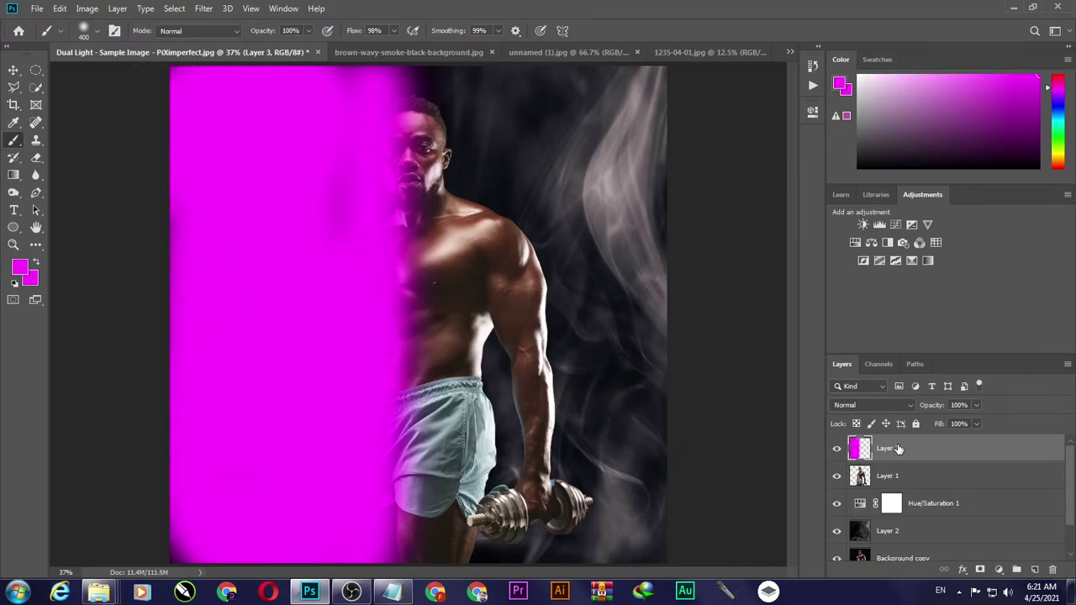
click(1035, 569)
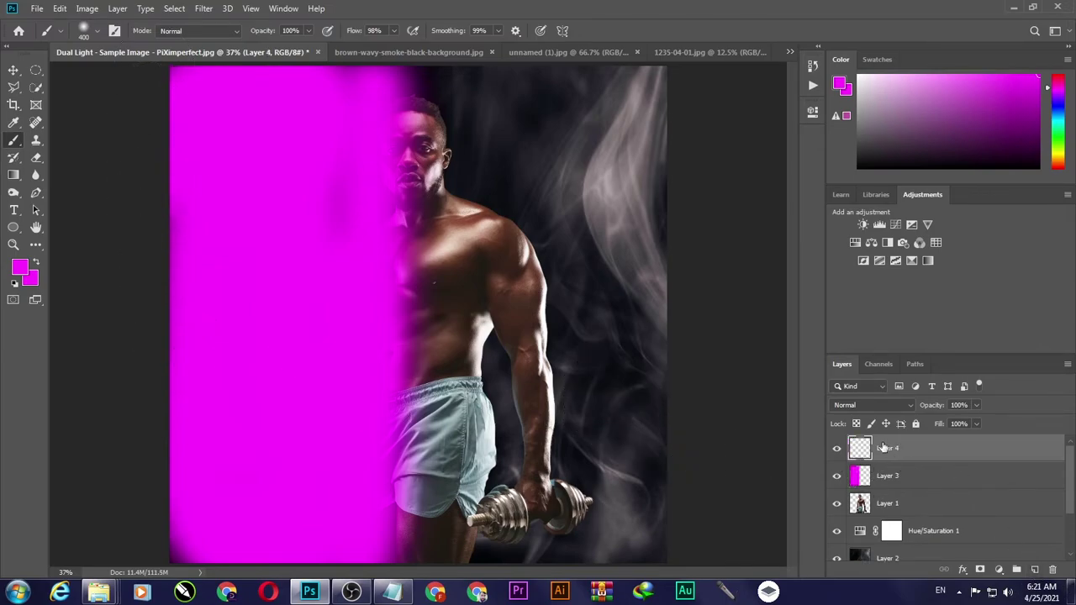
drag(448, 91, 464, 94)
drag(463, 193, 471, 374)
key(ctrl+z)
mouse_move(288, 112)
mouse_down()
mouse_move(329, 173)
mouse_move(336, 319)
mouse_up()
key(ctrl+z)
click(878, 477)
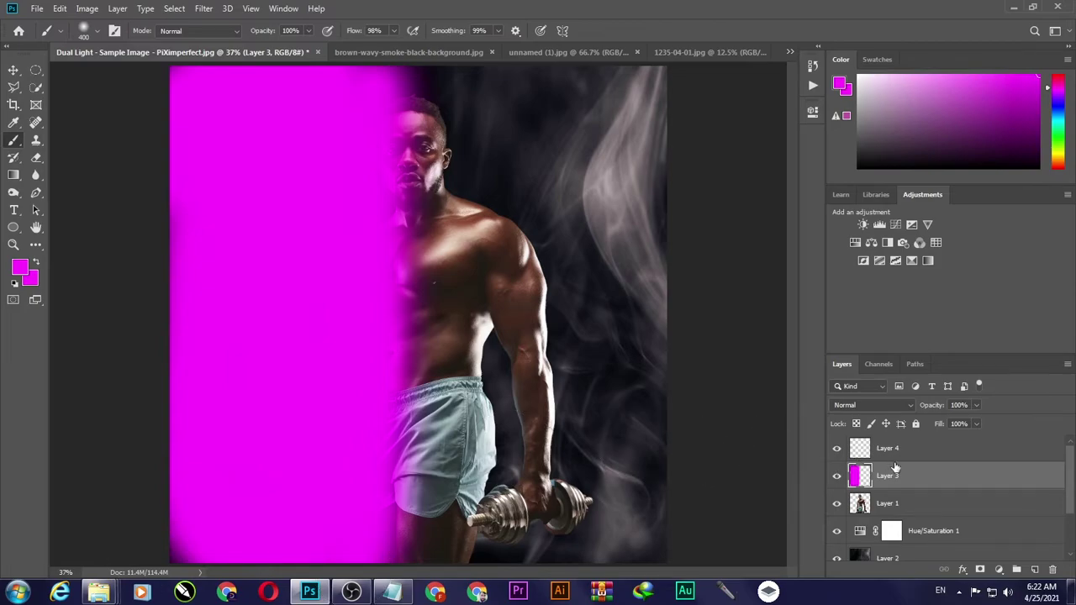
click(892, 450)
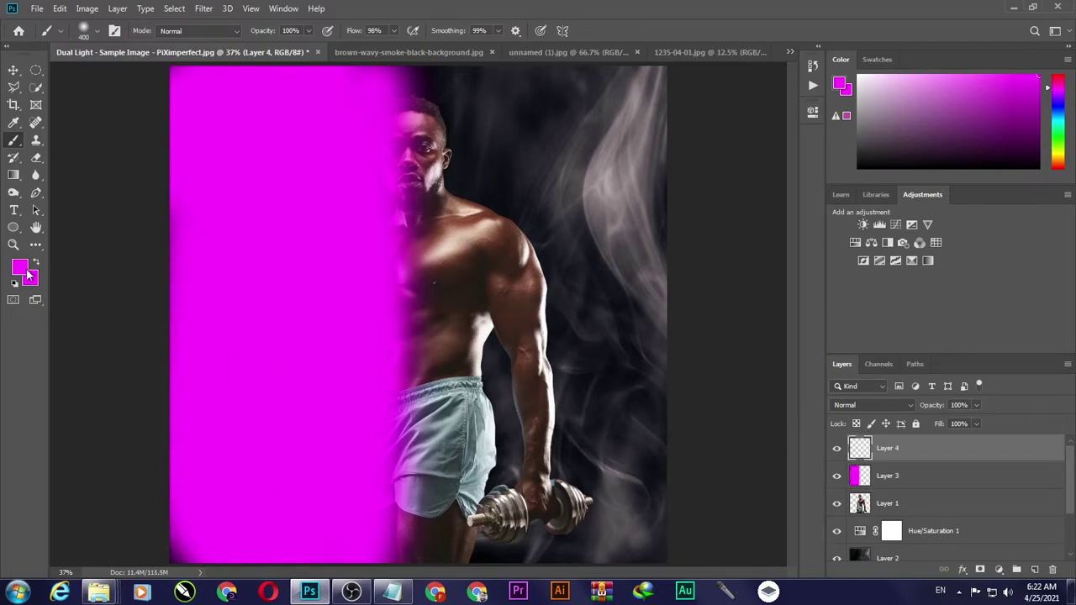
Set the background colour to blue #333bd9 and undo the stray magenta stroke on the empty layer
click(30, 275)
mouse_move(542, 178)
mouse_down()
mouse_move(547, 165)
mouse_move(550, 180)
mouse_move(492, 170)
mouse_move(486, 148)
mouse_up()
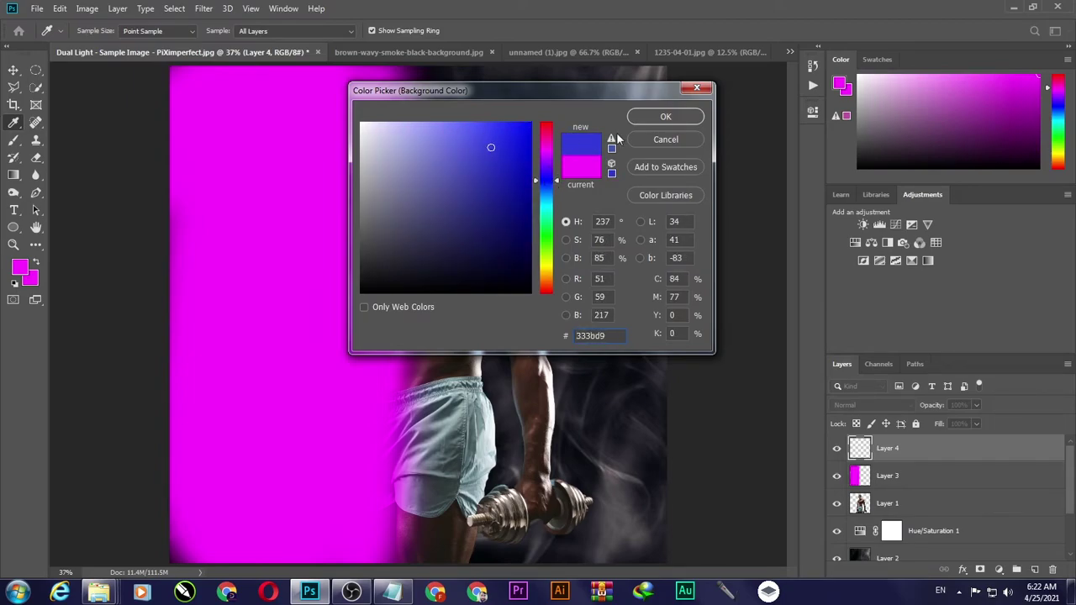
click(664, 117)
drag(460, 92, 462, 289)
key(ctrl+z)
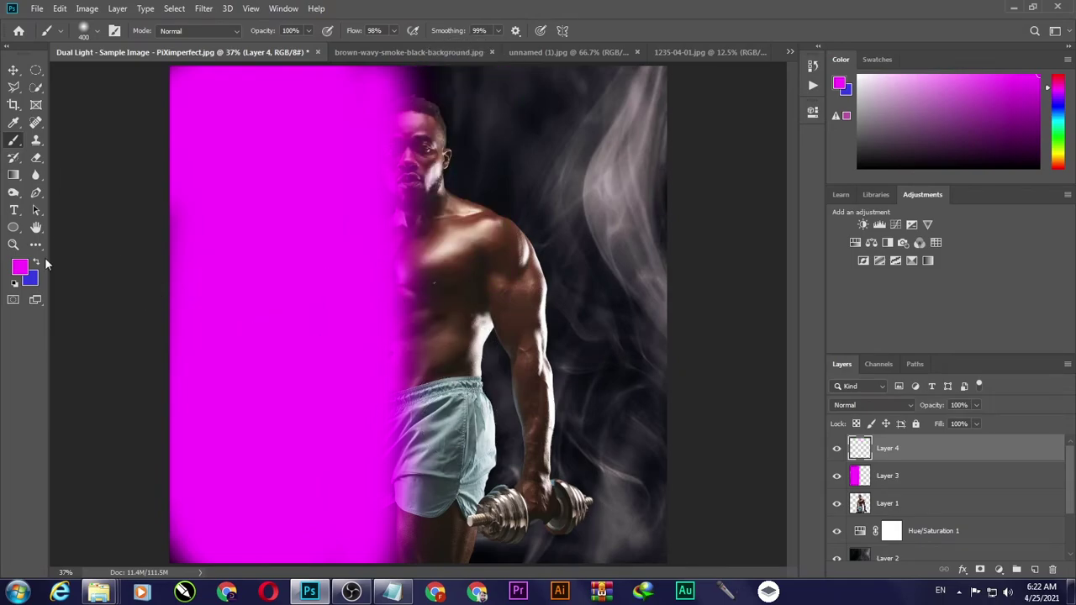
Swap the foreground and background colours and paint the right half of the image blue on the empty top layer
click(36, 266)
mouse_move(437, 92)
mouse_down()
mouse_move(441, 302)
mouse_move(416, 495)
mouse_move(423, 589)
mouse_move(460, 548)
mouse_move(468, 96)
mouse_move(425, 151)
mouse_move(442, 243)
mouse_move(489, 101)
mouse_move(514, 220)
mouse_move(504, 296)
mouse_move(517, 115)
mouse_move(556, 580)
mouse_up()
mouse_move(456, 554)
mouse_down()
mouse_move(604, 525)
mouse_move(630, 235)
mouse_up()
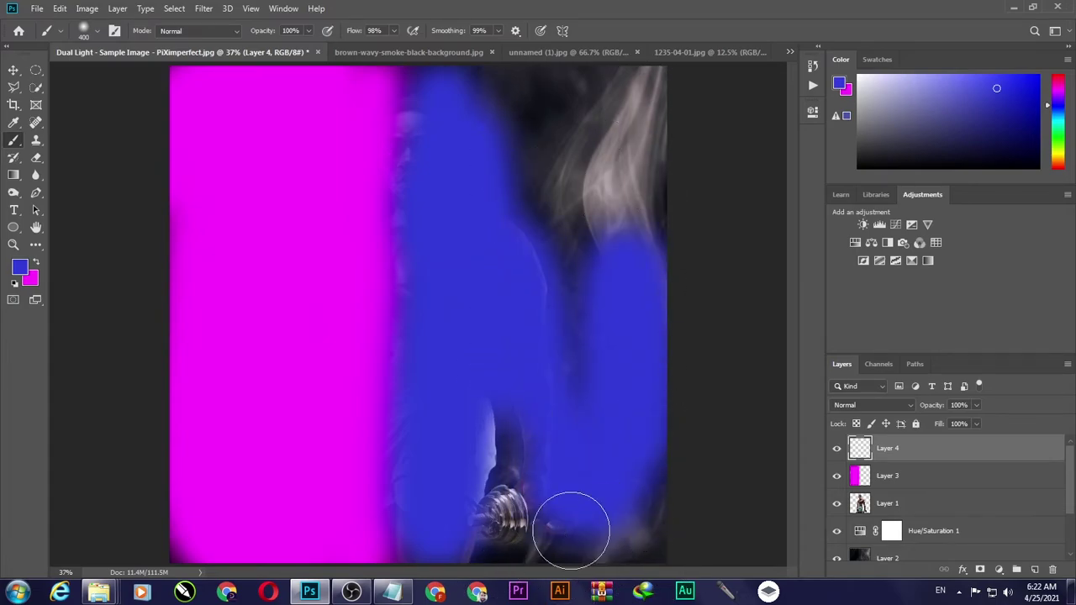
mouse_move(563, 144)
mouse_down()
mouse_move(639, 147)
mouse_move(635, 155)
mouse_move(589, 118)
mouse_move(595, 170)
mouse_move(566, 205)
mouse_move(565, 132)
mouse_move(512, 290)
mouse_move(574, 303)
mouse_move(522, 69)
mouse_move(641, 81)
mouse_move(626, 140)
mouse_move(671, 304)
mouse_move(635, 90)
mouse_move(512, 109)
mouse_move(648, 91)
mouse_move(537, 82)
mouse_move(679, 100)
mouse_move(555, 142)
mouse_move(517, 245)
mouse_move(530, 123)
mouse_move(668, 67)
mouse_move(653, 131)
mouse_move(654, 541)
mouse_move(543, 547)
mouse_move(487, 529)
mouse_move(500, 413)
mouse_move(511, 438)
mouse_move(496, 555)
mouse_move(669, 538)
mouse_move(672, 504)
mouse_move(502, 550)
mouse_move(489, 523)
mouse_move(488, 568)
mouse_move(515, 298)
mouse_move(493, 74)
mouse_move(681, 76)
mouse_move(662, 119)
mouse_move(663, 157)
mouse_move(640, 92)
mouse_move(564, 90)
mouse_move(500, 146)
mouse_move(487, 63)
mouse_move(687, 72)
mouse_move(676, 158)
mouse_move(629, 69)
mouse_move(677, 73)
mouse_move(650, 101)
mouse_move(659, 484)
mouse_move(488, 261)
mouse_move(449, 91)
mouse_up()
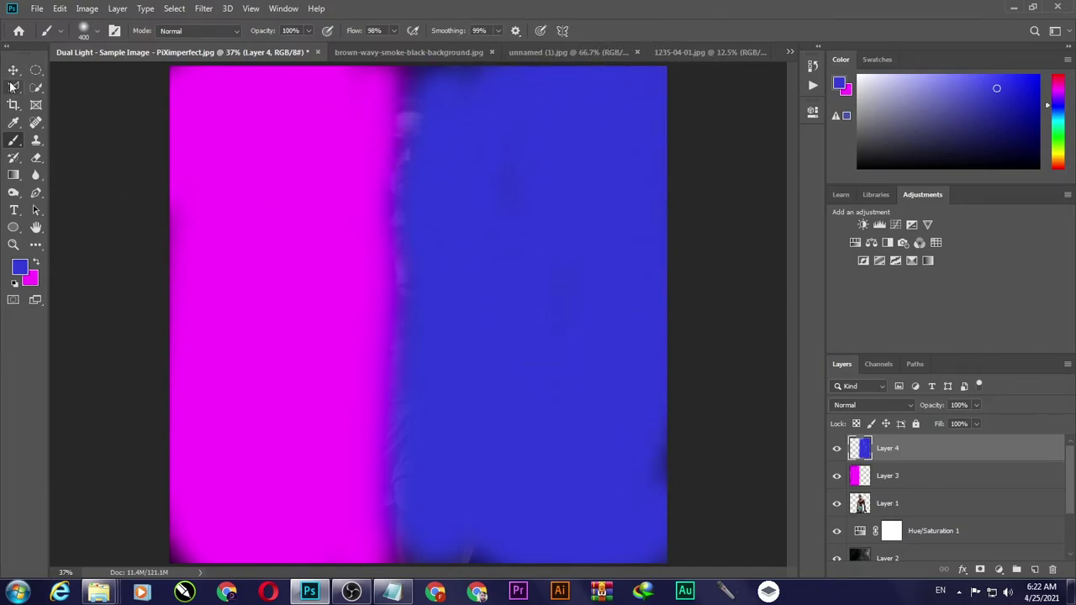
Set the magenta and blue paint layers to Soft Light and lower the opacity of both to 79%
click(14, 70)
click(891, 478)
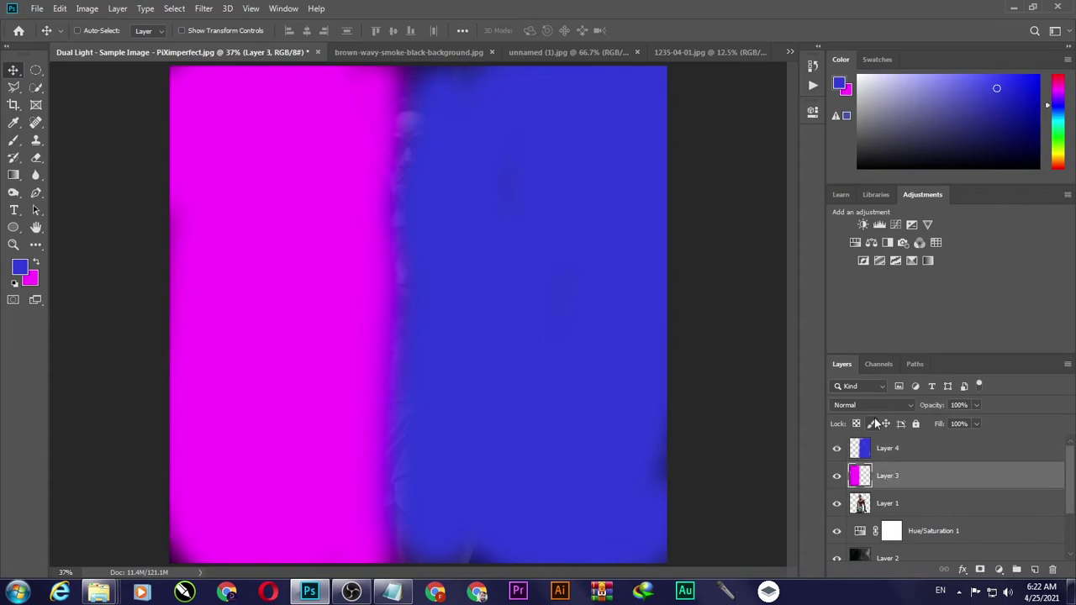
click(873, 405)
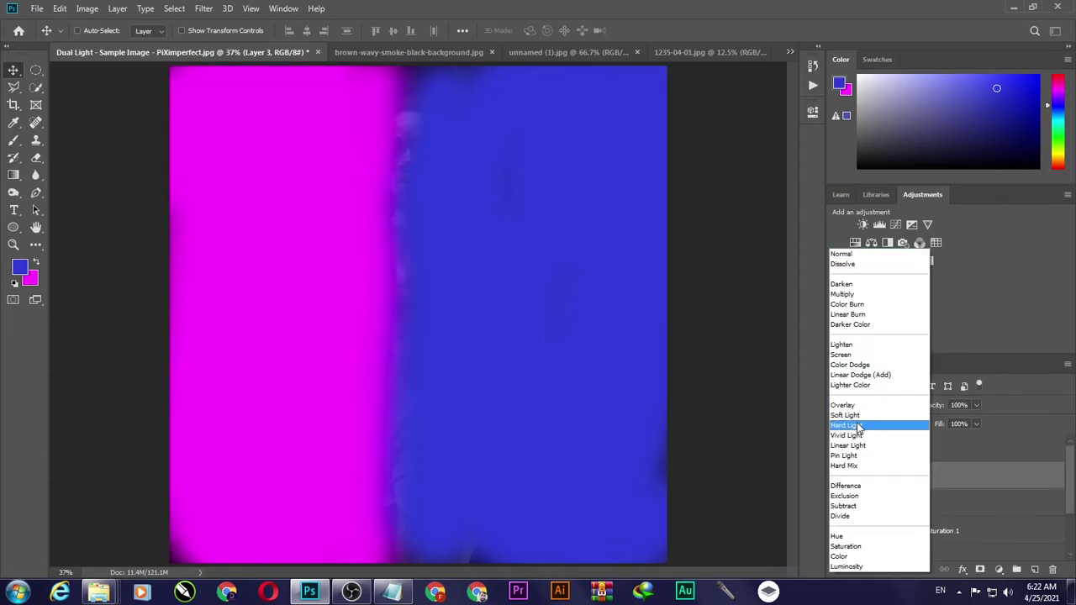
click(847, 416)
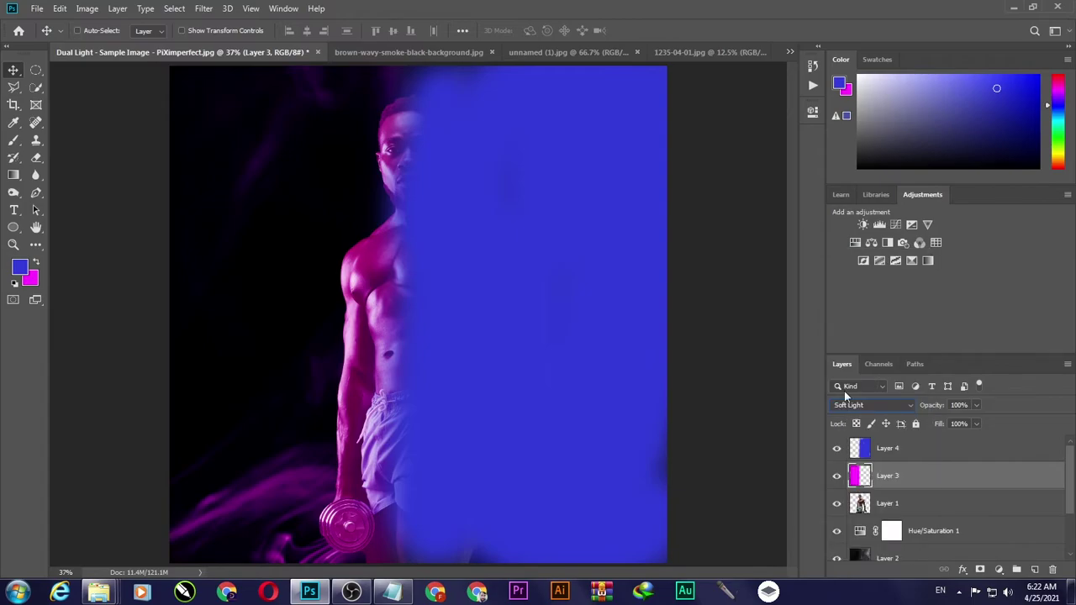
click(880, 451)
click(871, 407)
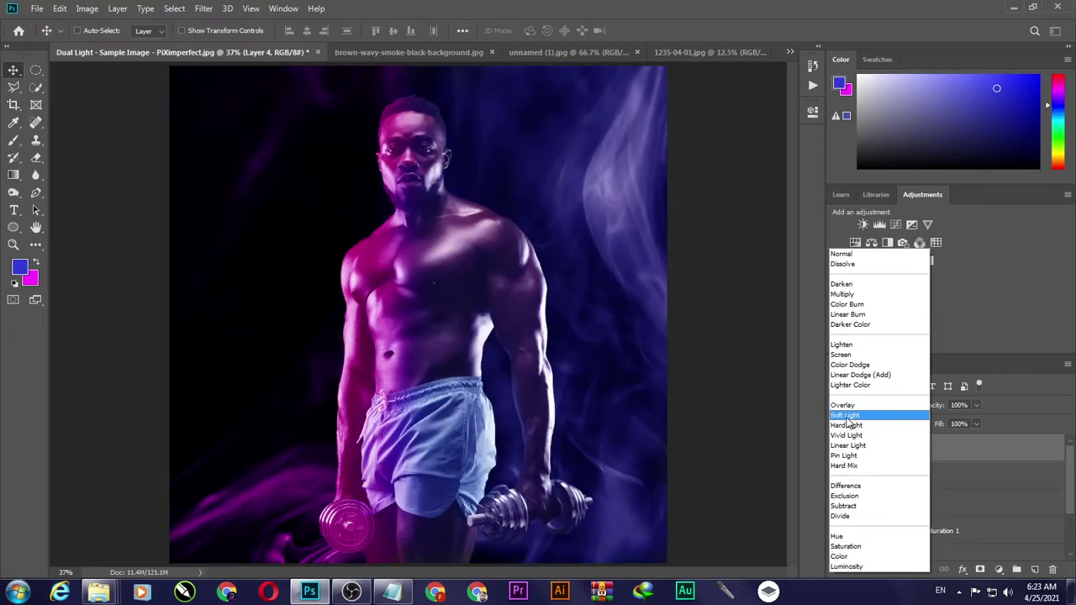
click(847, 417)
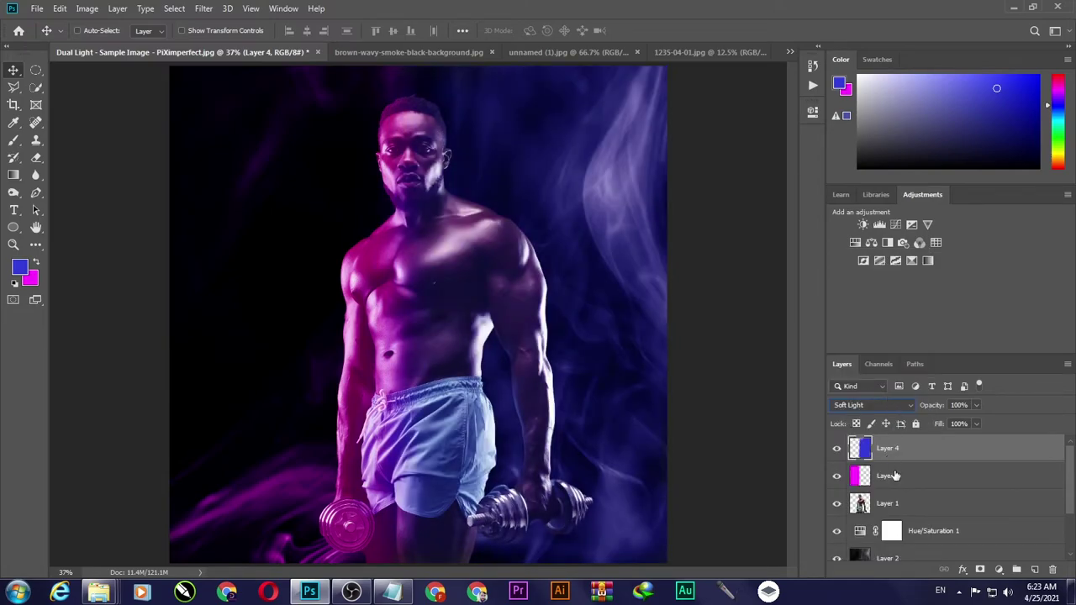
shift+click(894, 475)
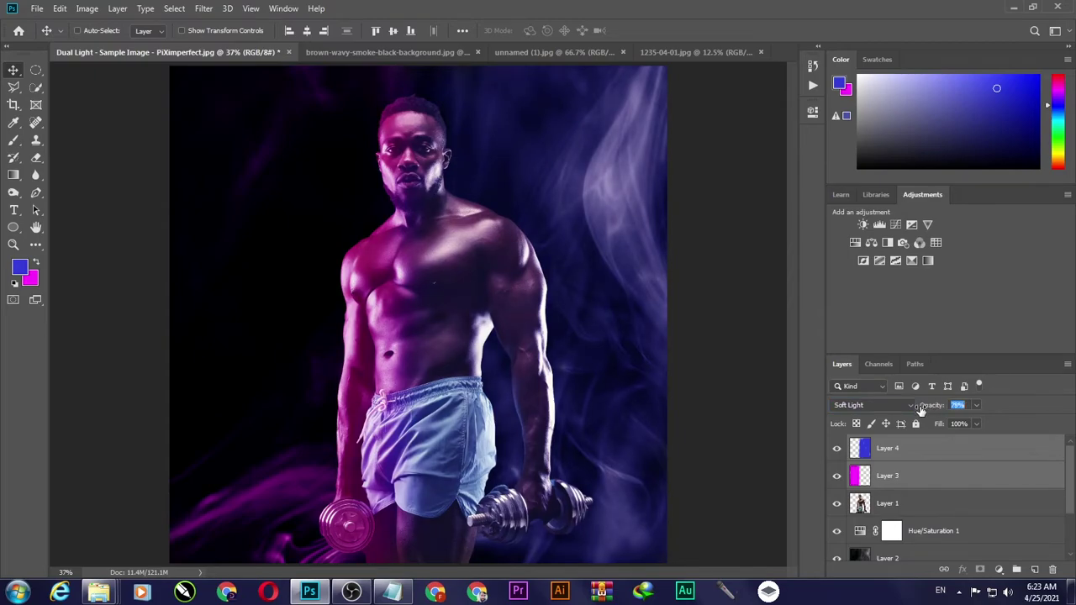
key(Return)
Select the red YouTube logo as the subject in unnamed (1).jpg and paste a copy into the dual light image
click(552, 57)
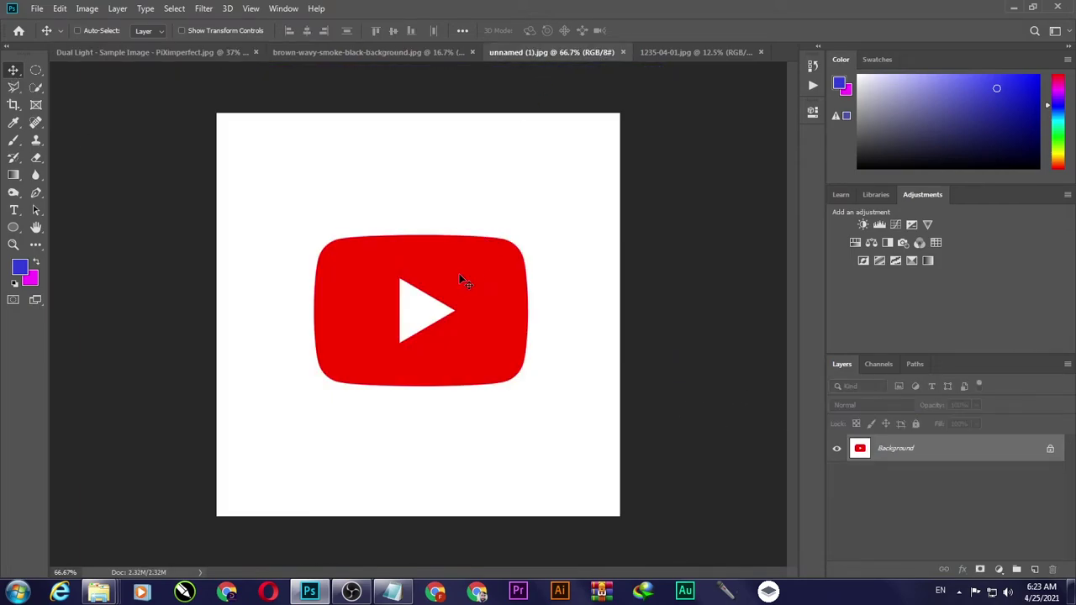
click(35, 89)
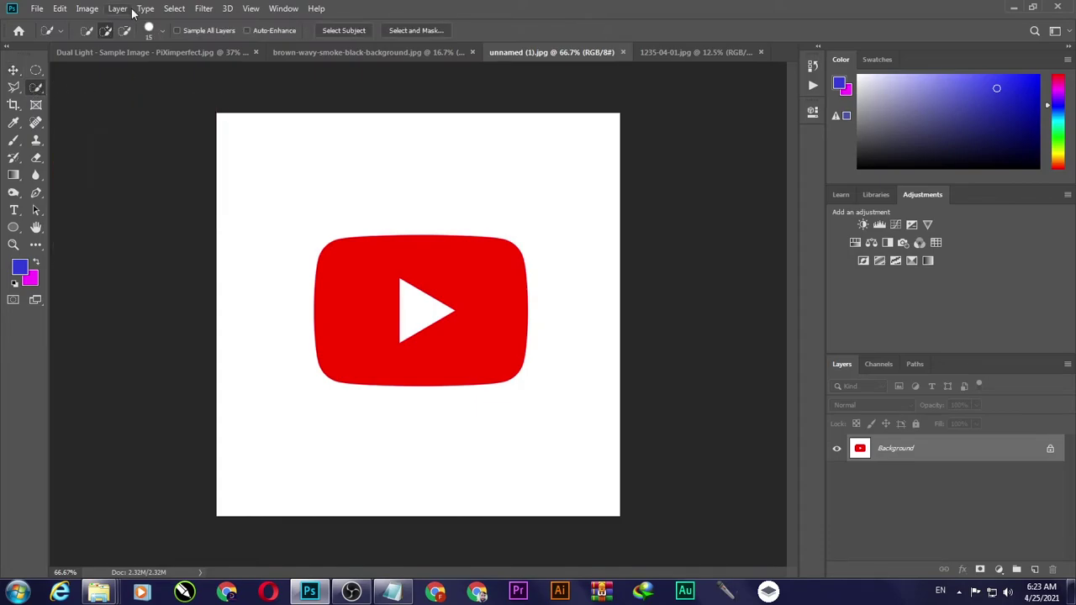
click(174, 9)
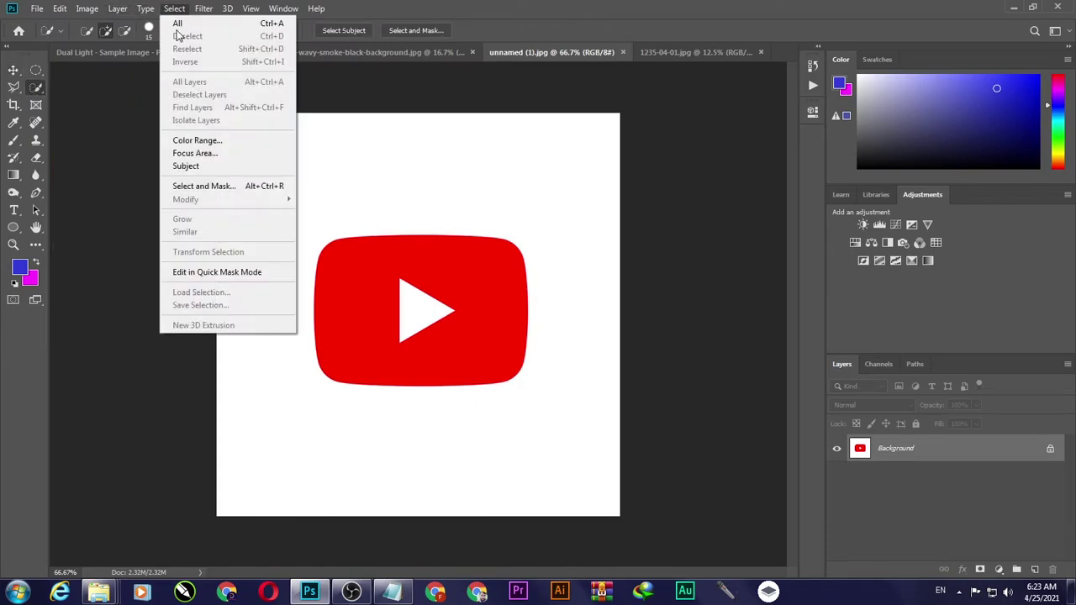
click(186, 167)
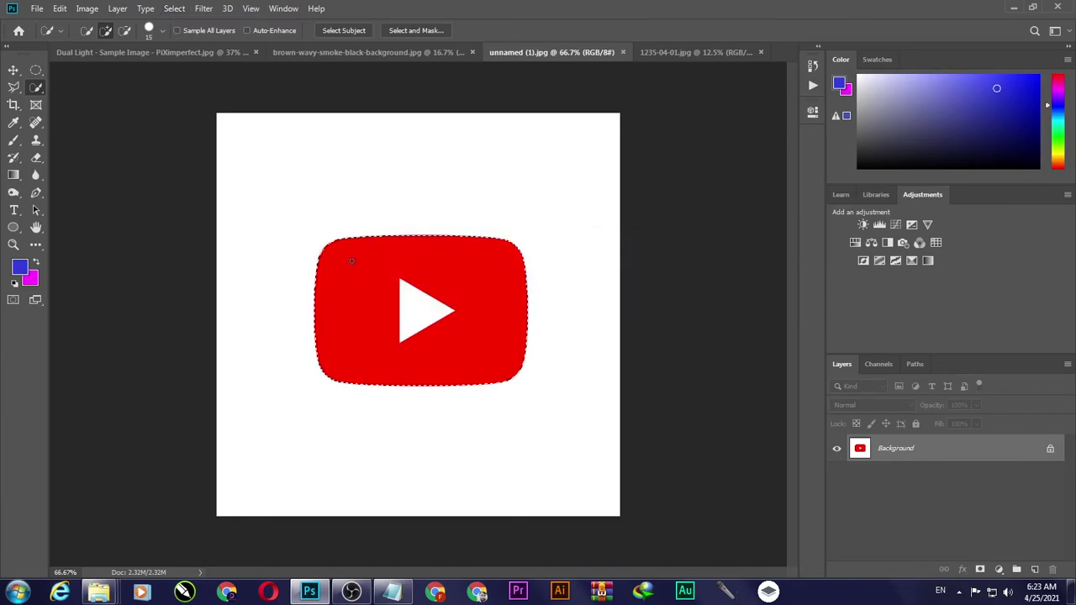
click(205, 53)
key(ctrl+v)
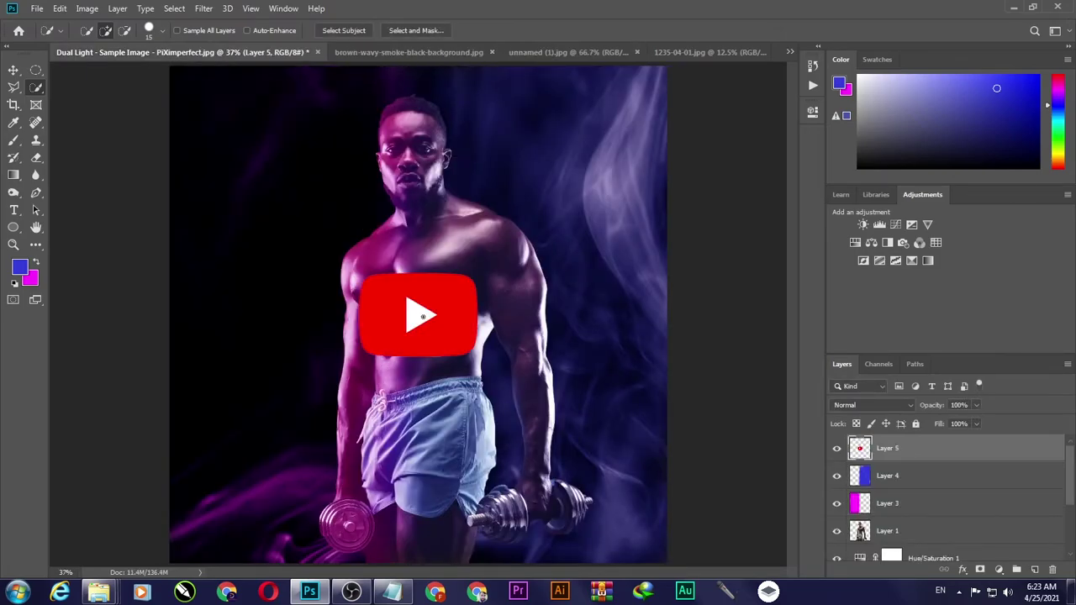
Move the pasted logo into the dark area at the upper left of the image and scale it down slightly
click(424, 318)
click(13, 70)
drag(448, 318, 305, 169)
key(ctrl+z)
key(ctrl+z)
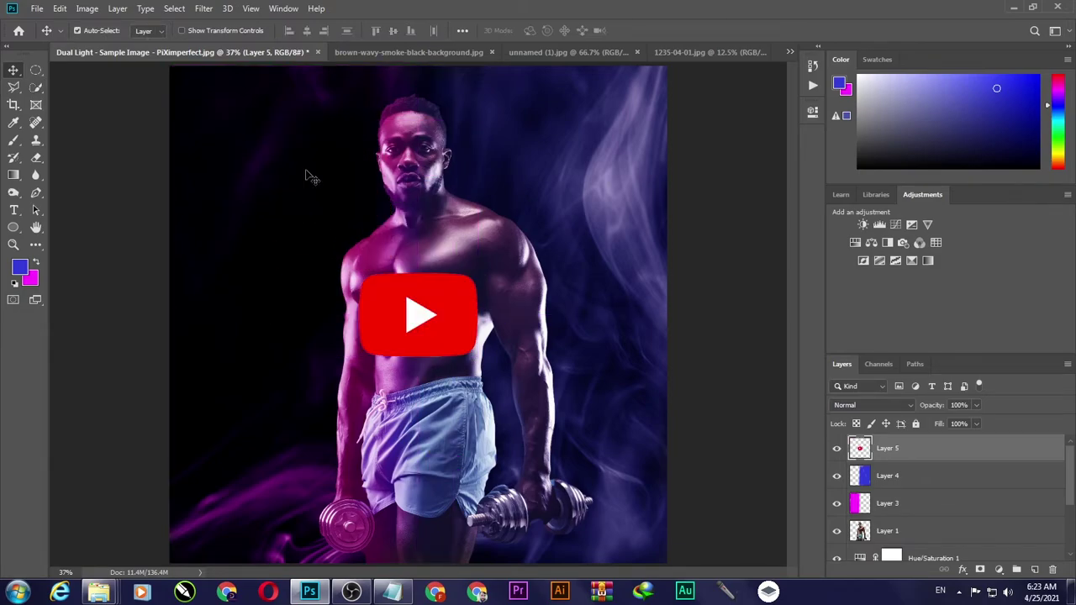
drag(428, 312, 265, 142)
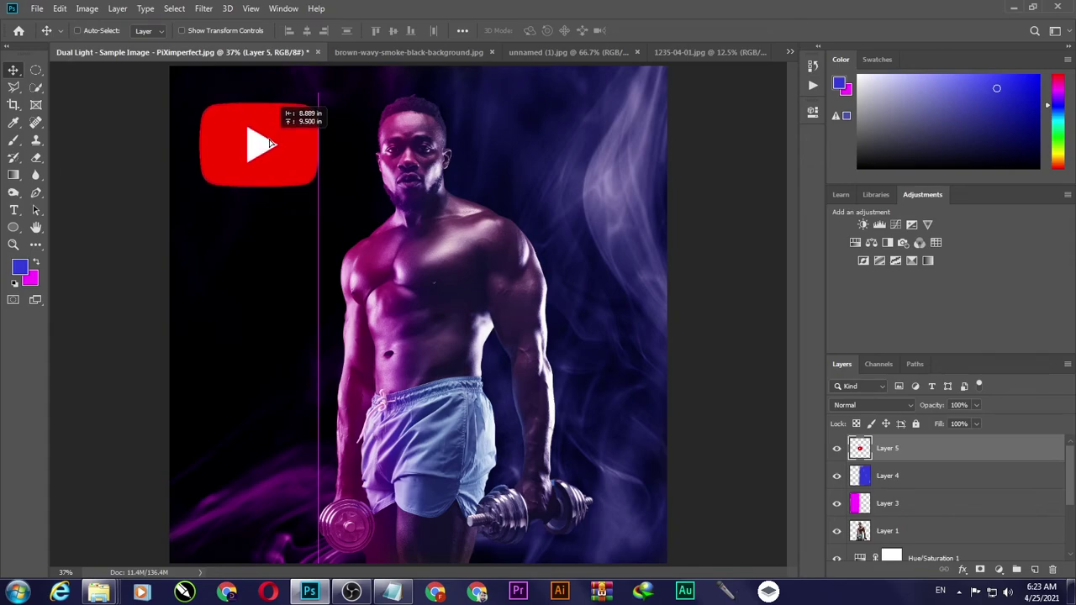
key(ctrl+t)
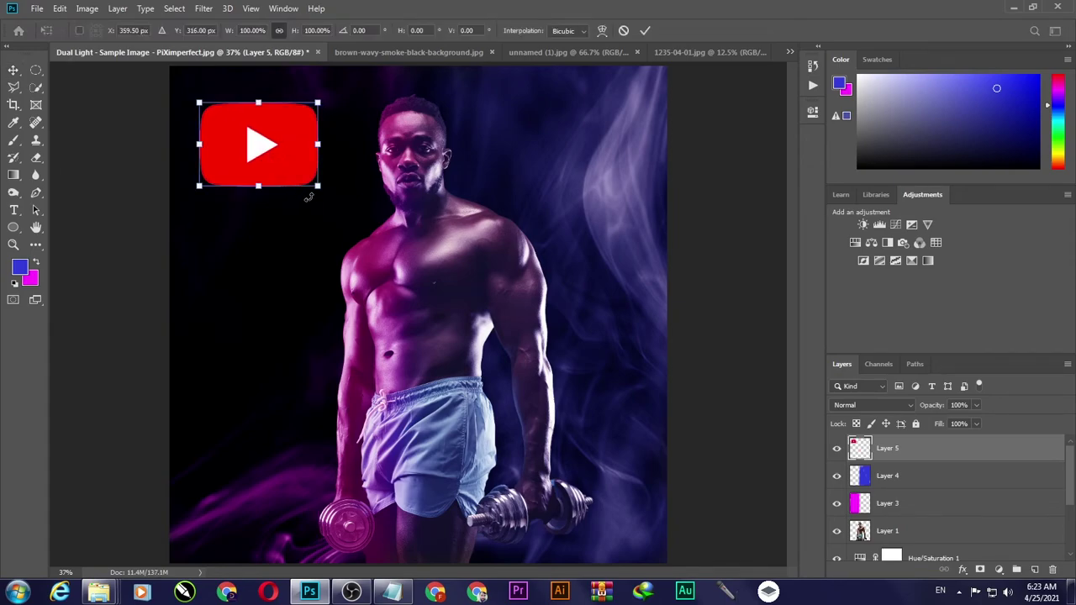
mouse_move(317, 184)
mouse_down()
mouse_move(295, 174)
mouse_move(306, 180)
mouse_up()
key(Return)
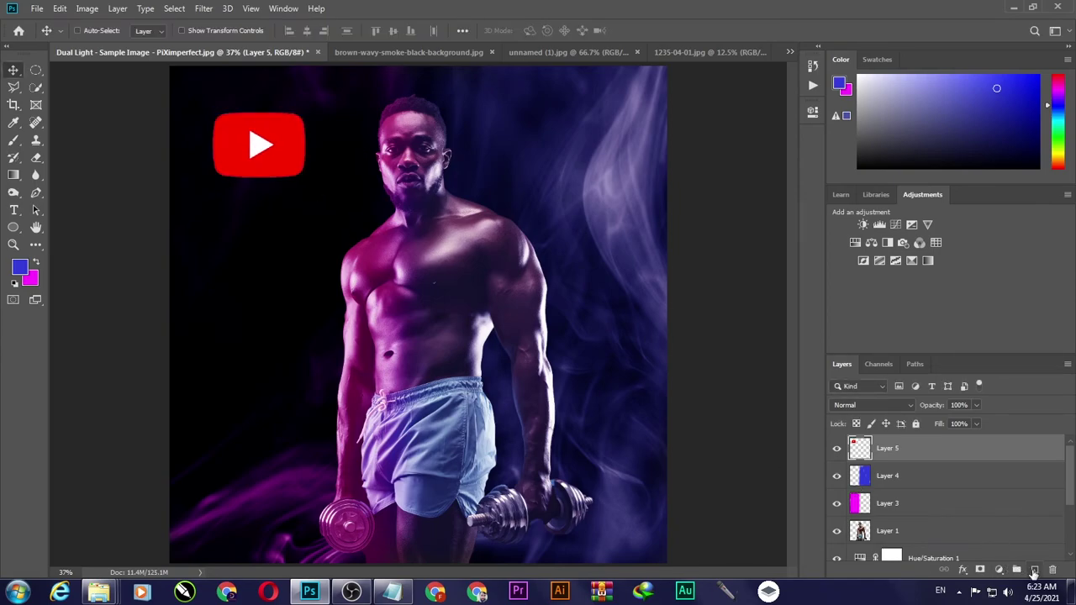
Add a layer mask to the logo layer and give the logo an Outer Glow effect
click(981, 570)
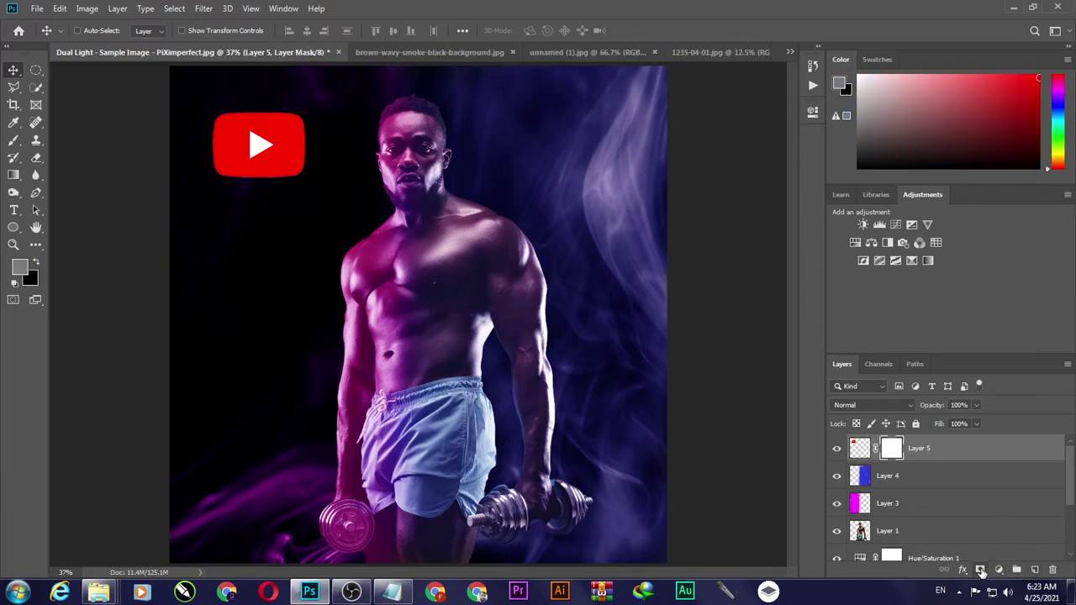
click(964, 570)
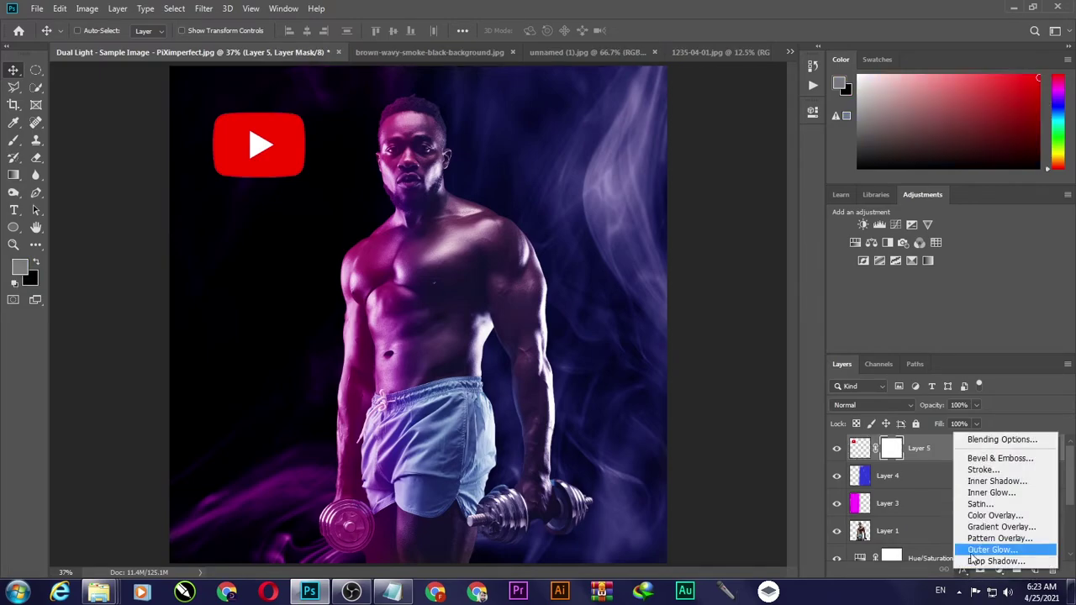
click(974, 558)
drag(388, 245, 745, 177)
Set the logo's outer glow colour to crimson red
click(646, 271)
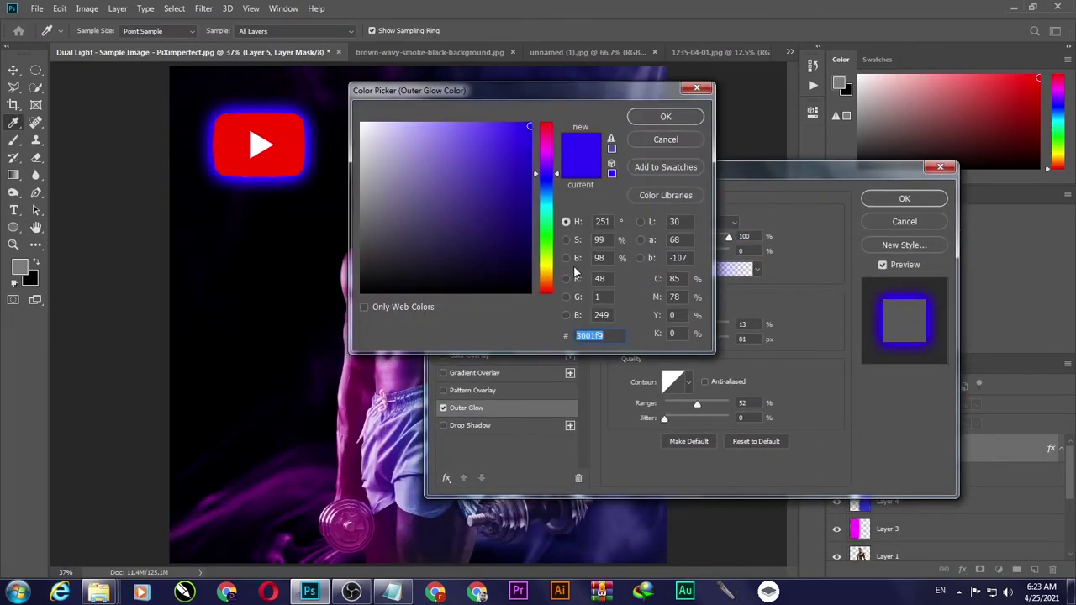
click(550, 156)
drag(550, 159, 555, 130)
click(636, 118)
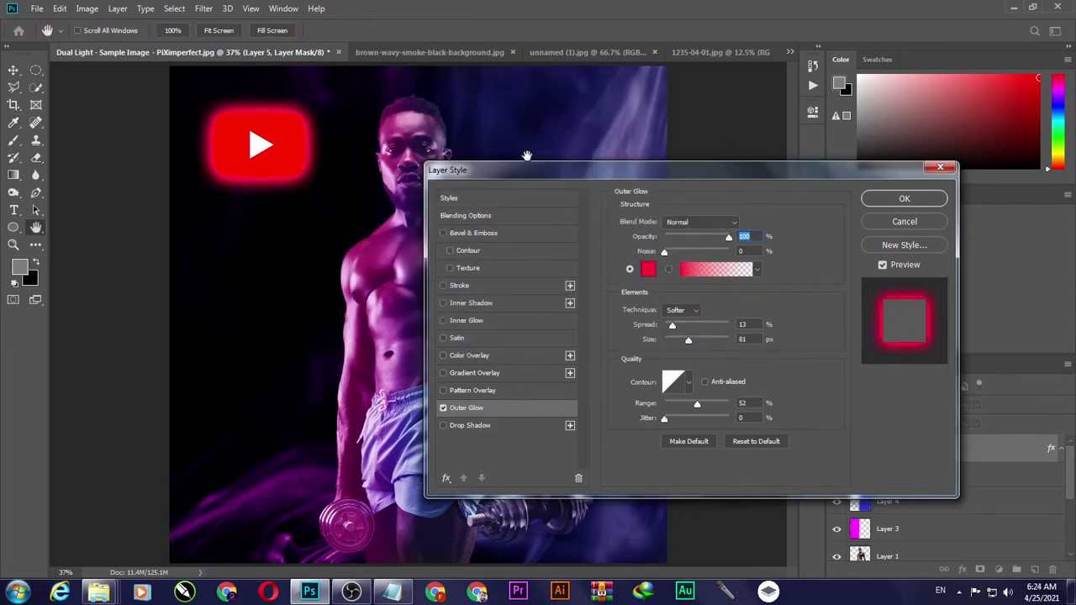
Set the logo's outer glow colour to pink-magenta, reduce its size to 65 px and apply the effect
click(648, 269)
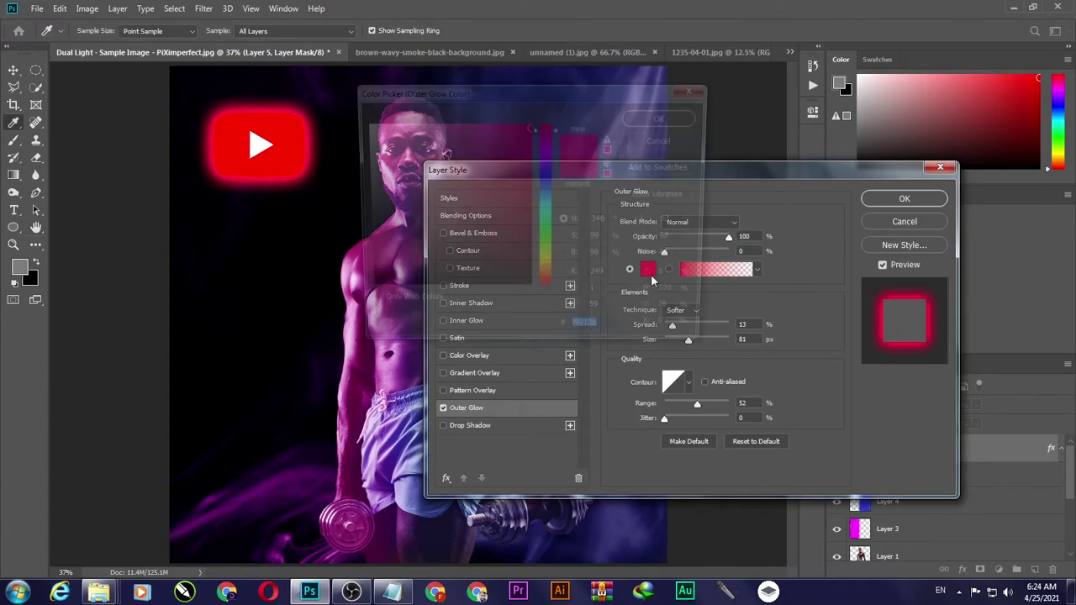
drag(550, 137, 554, 145)
click(665, 116)
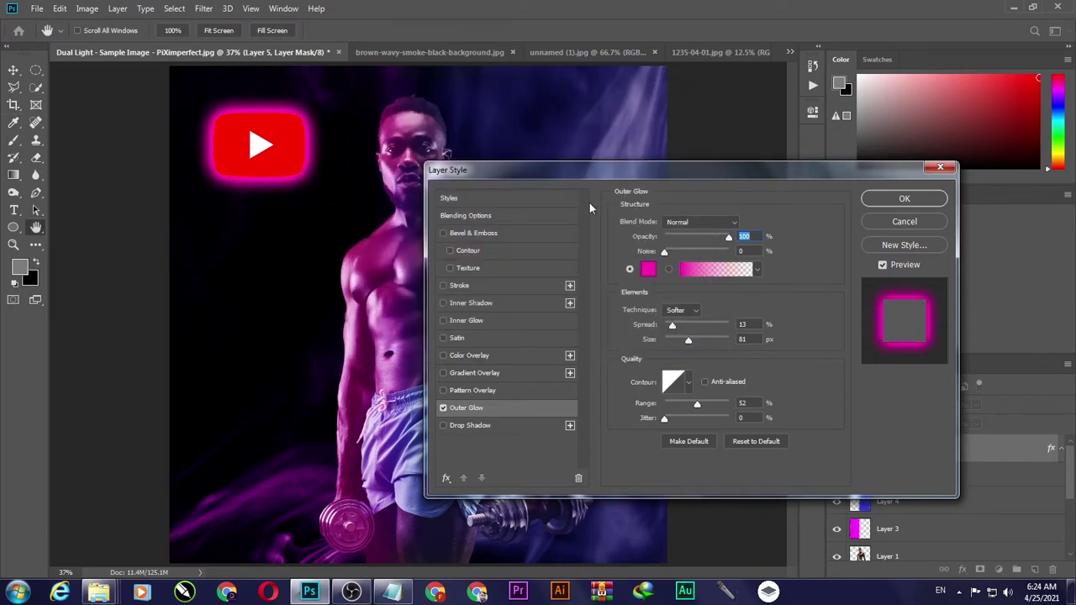
drag(687, 343, 685, 343)
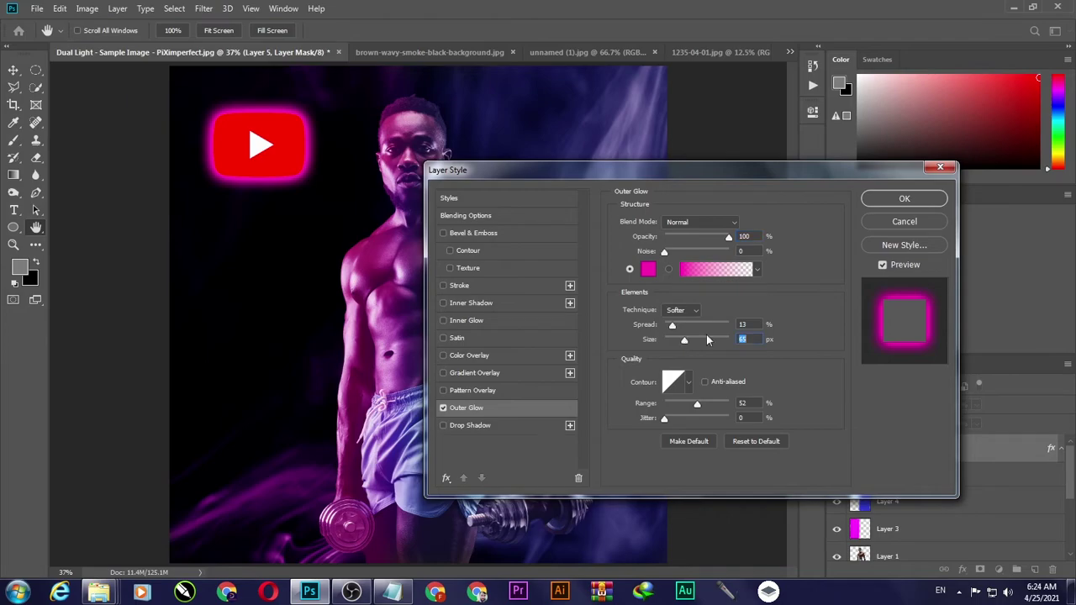
click(900, 201)
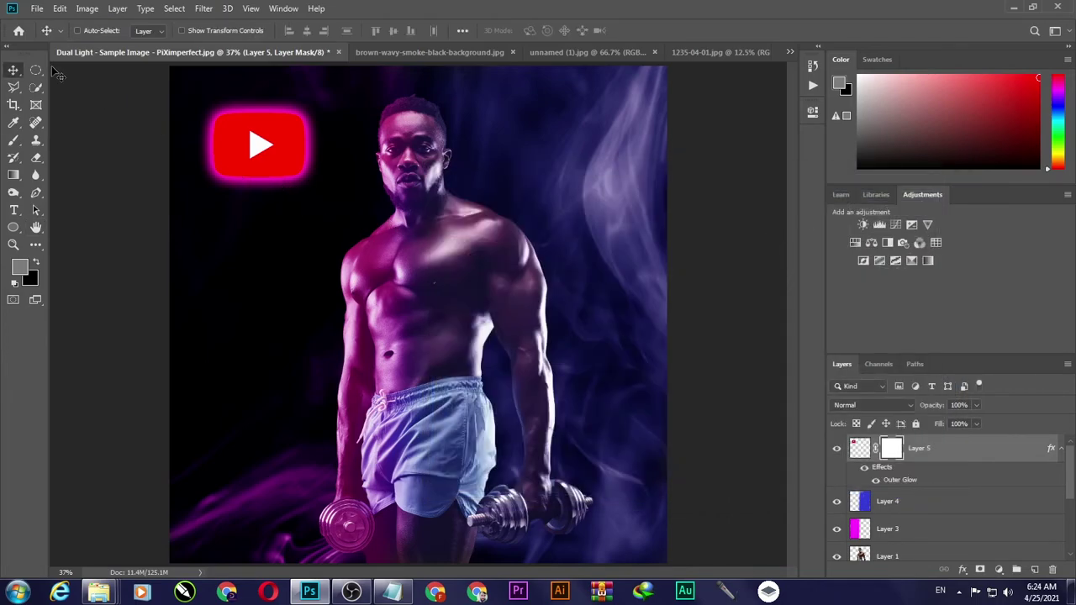
Add a text layer reading "Thanks For 500 Subscribers" in the dark area below the logo
key(ctrl+2)
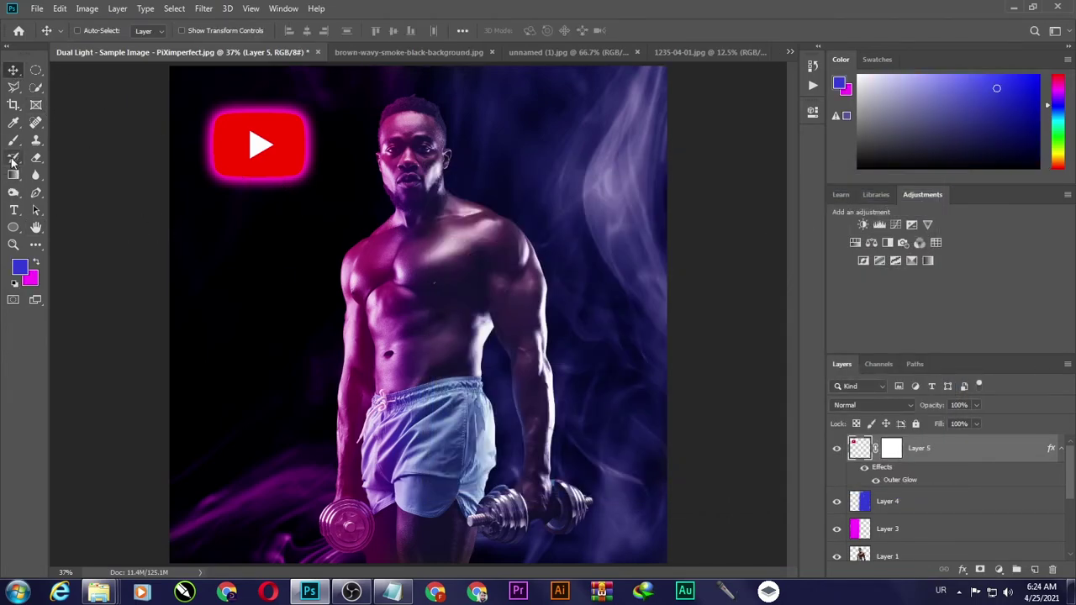
click(14, 209)
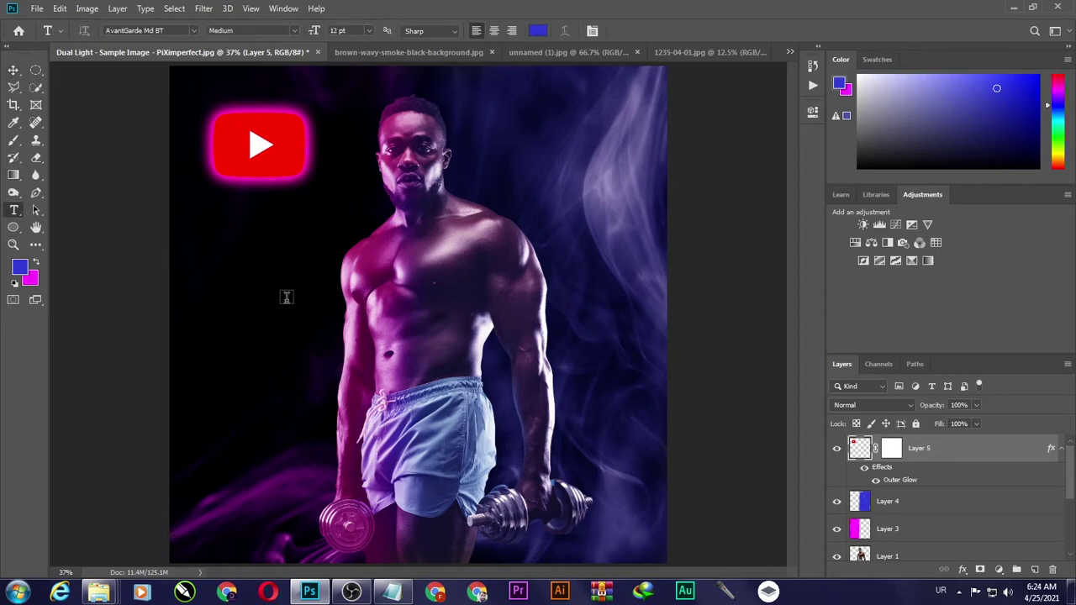
click(210, 260)
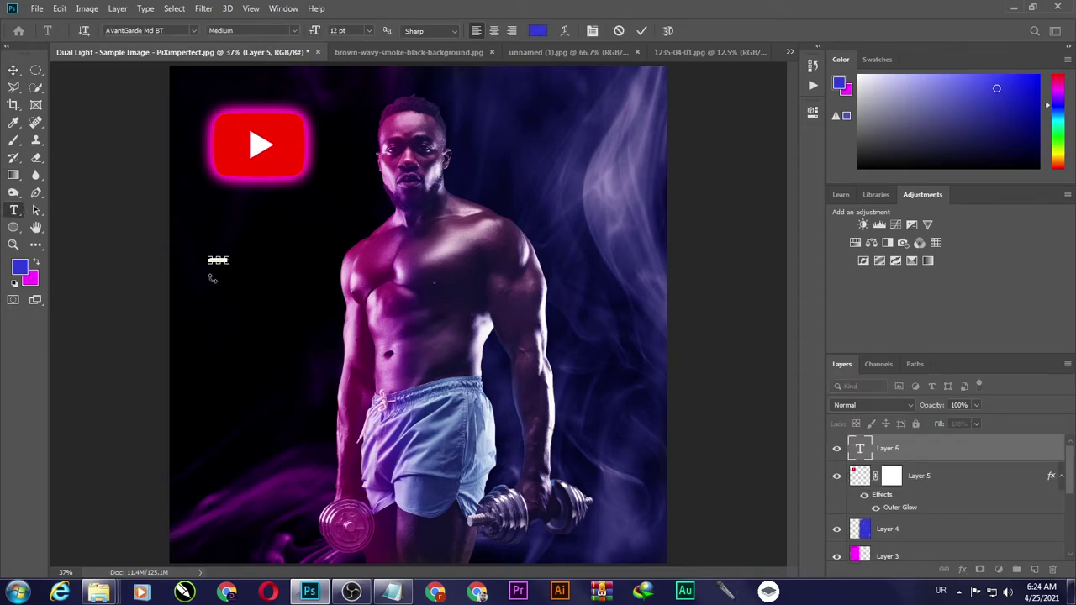
click(14, 70)
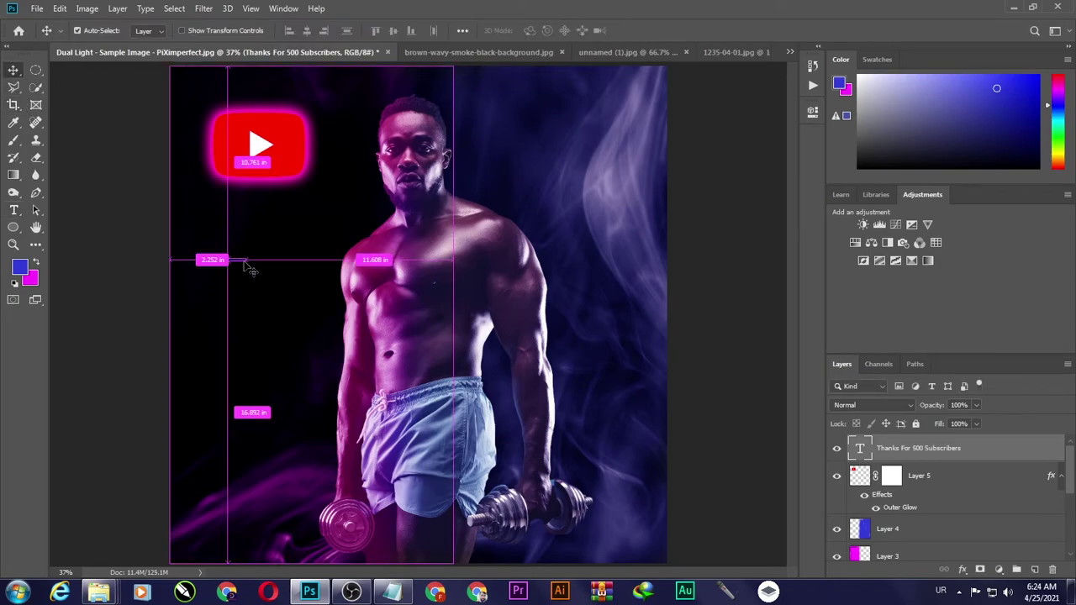
Scale the text up to about 1072% and place it below the logo, running across the man's chest
key(ctrl+t)
drag(245, 265, 419, 277)
drag(233, 260, 383, 257)
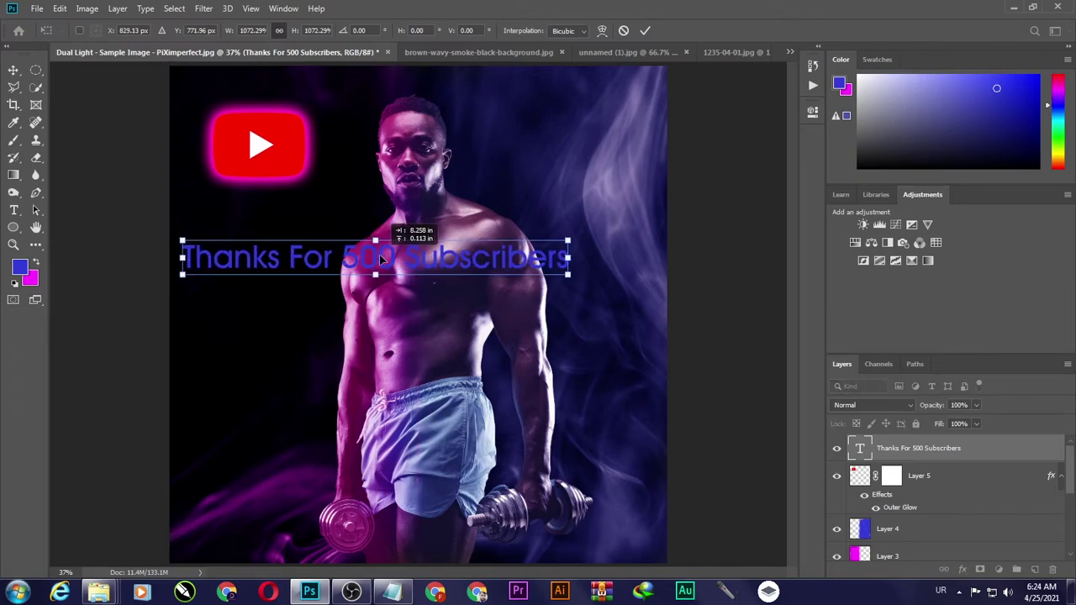
key(Return)
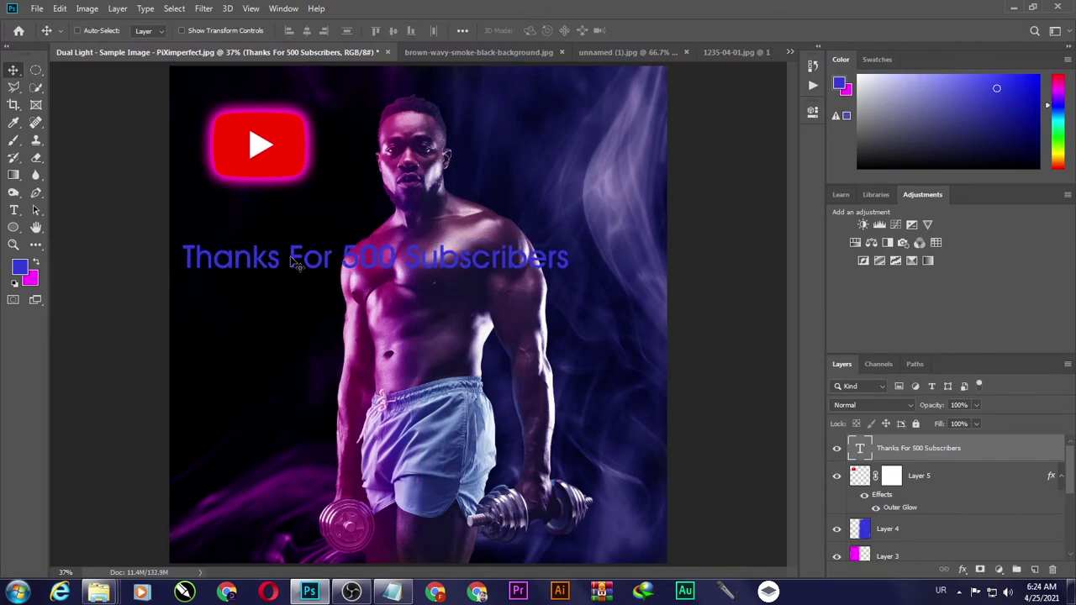
Break the text into three lines: "Thanks", "For 500" and "Subscribers"
double_click(293, 263)
click(289, 257)
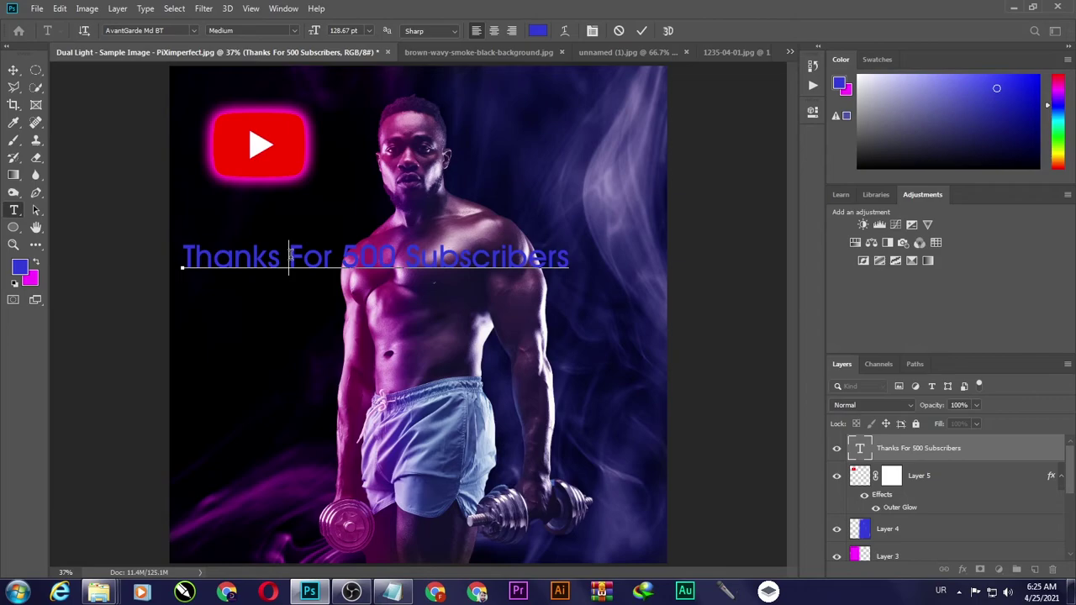
key(Delete)
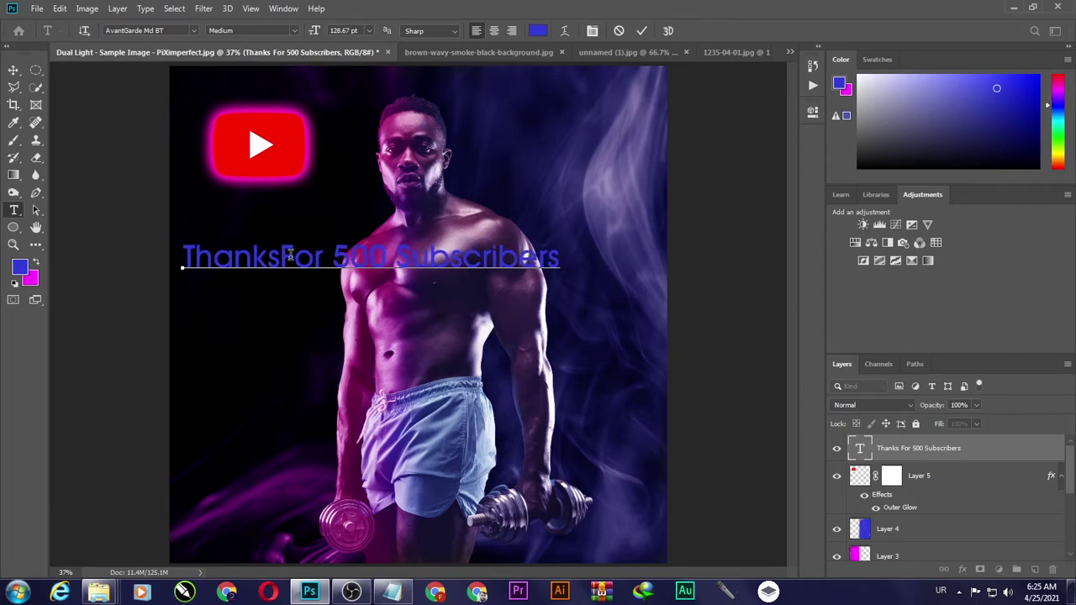
key(Return)
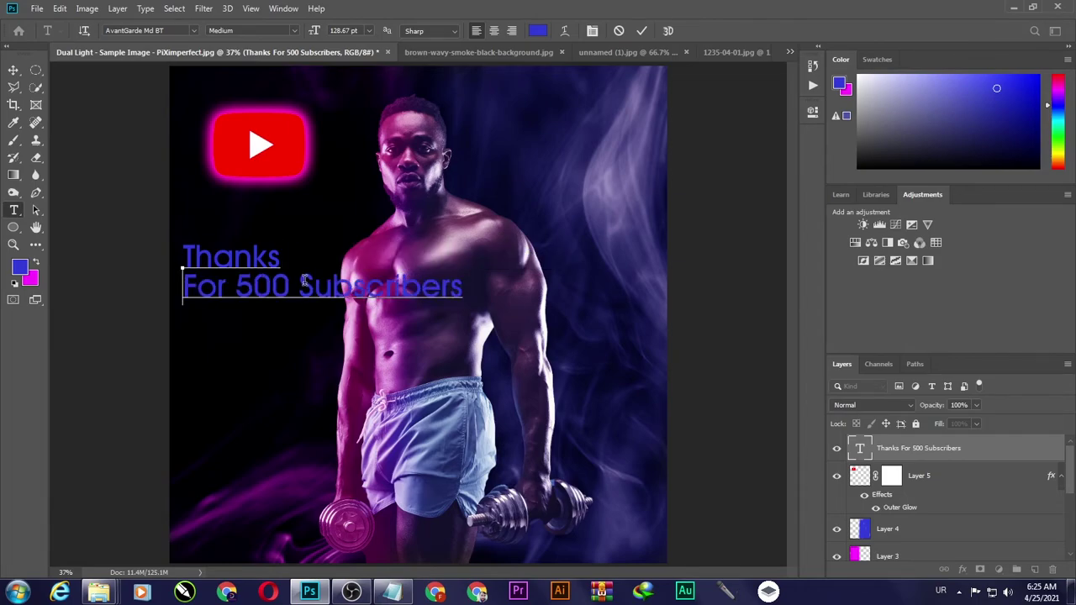
click(304, 280)
key(Return)
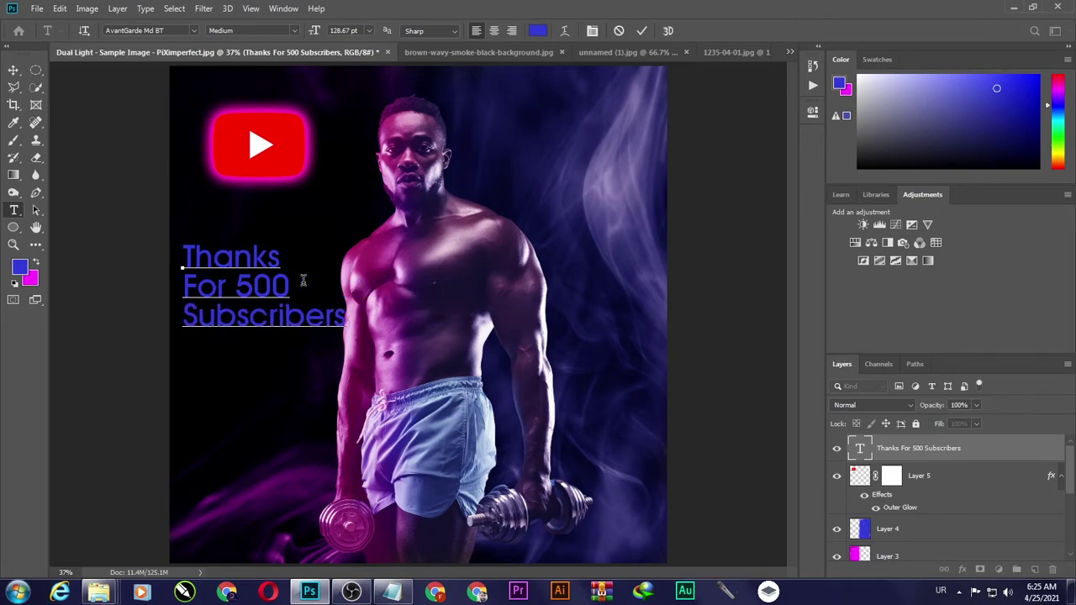
click(13, 70)
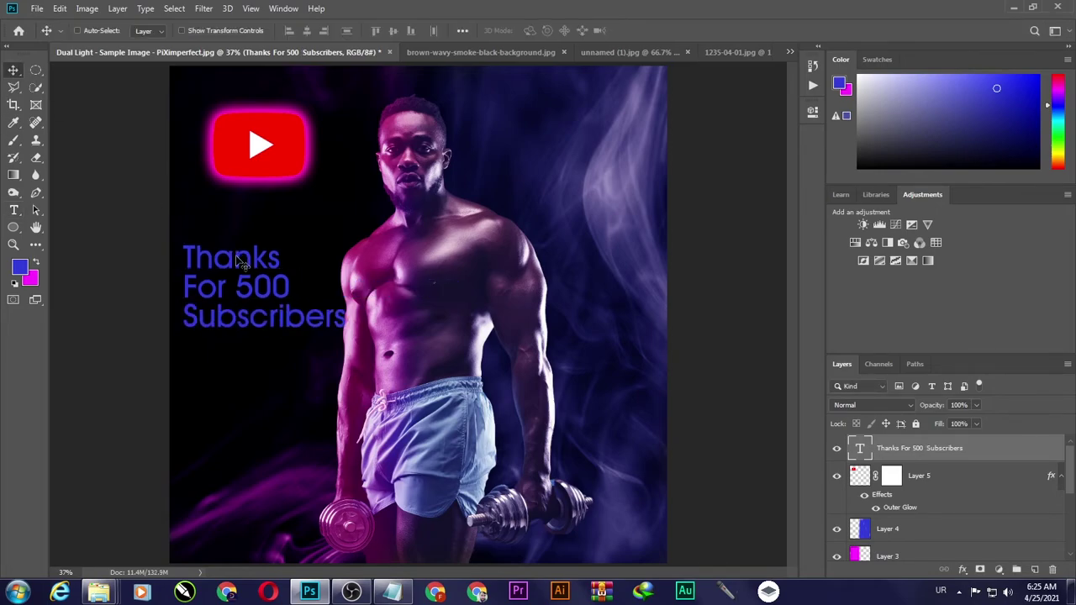